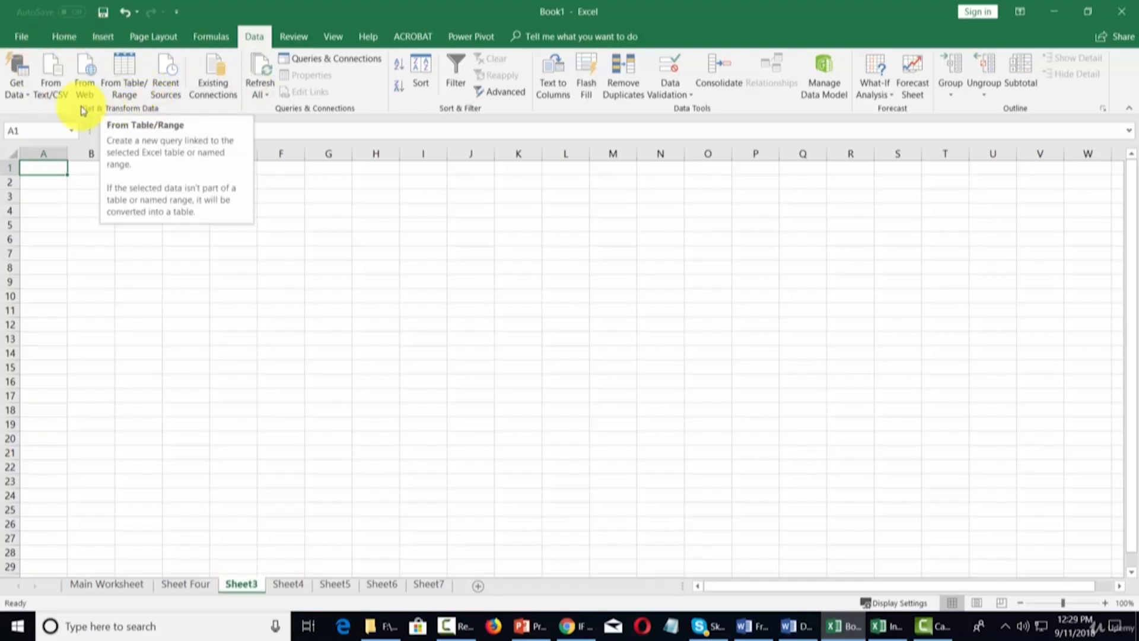
# Step: Browse the list of data import sources and their submenus
pyautogui.click(26, 96)
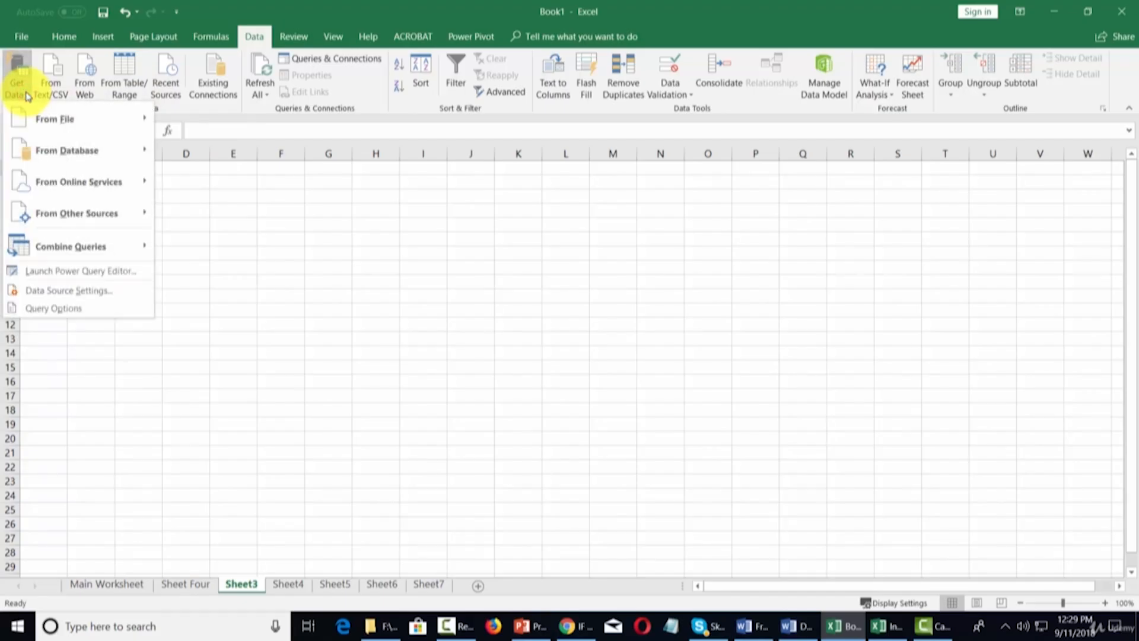
pyautogui.moveTo(34, 116)
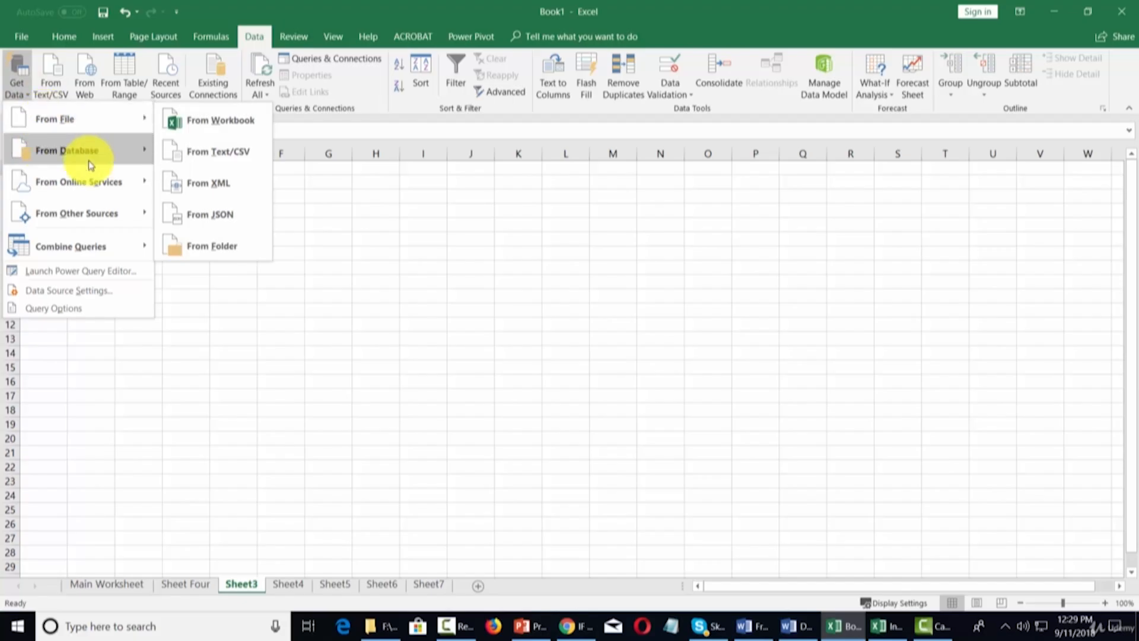
pyautogui.moveTo(89, 155)
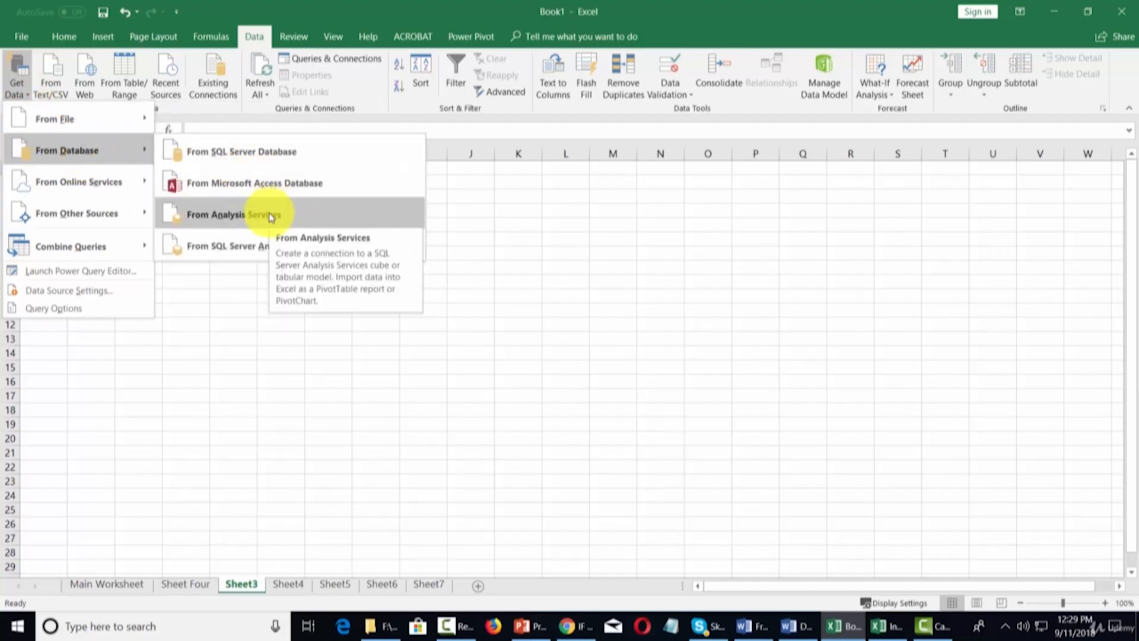
pyautogui.moveTo(91, 183)
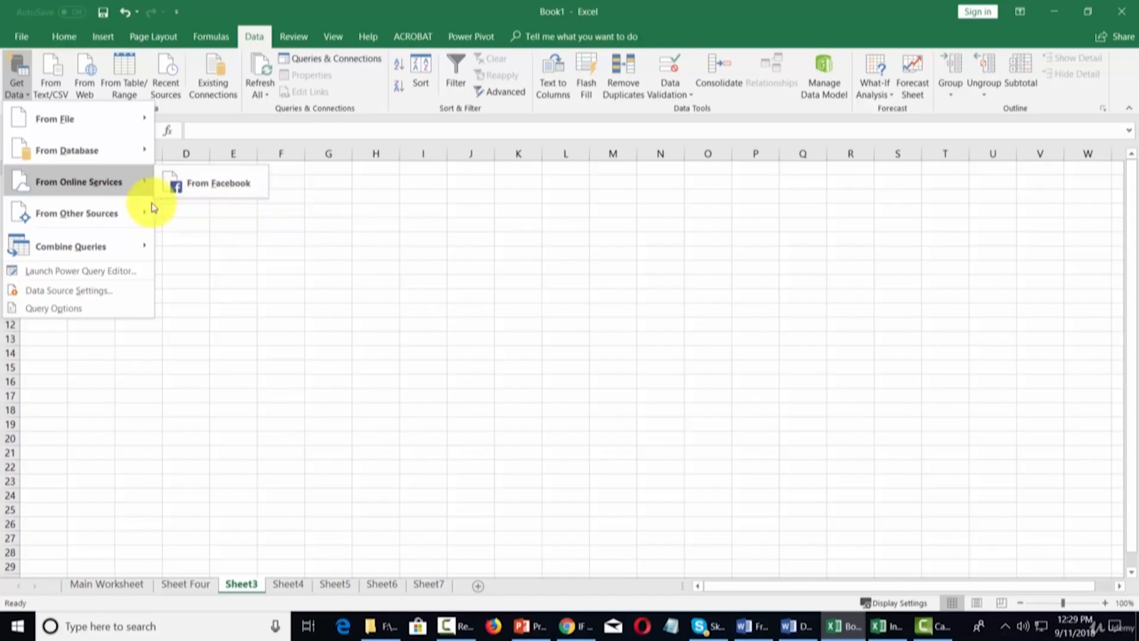
pyautogui.moveTo(111, 219)
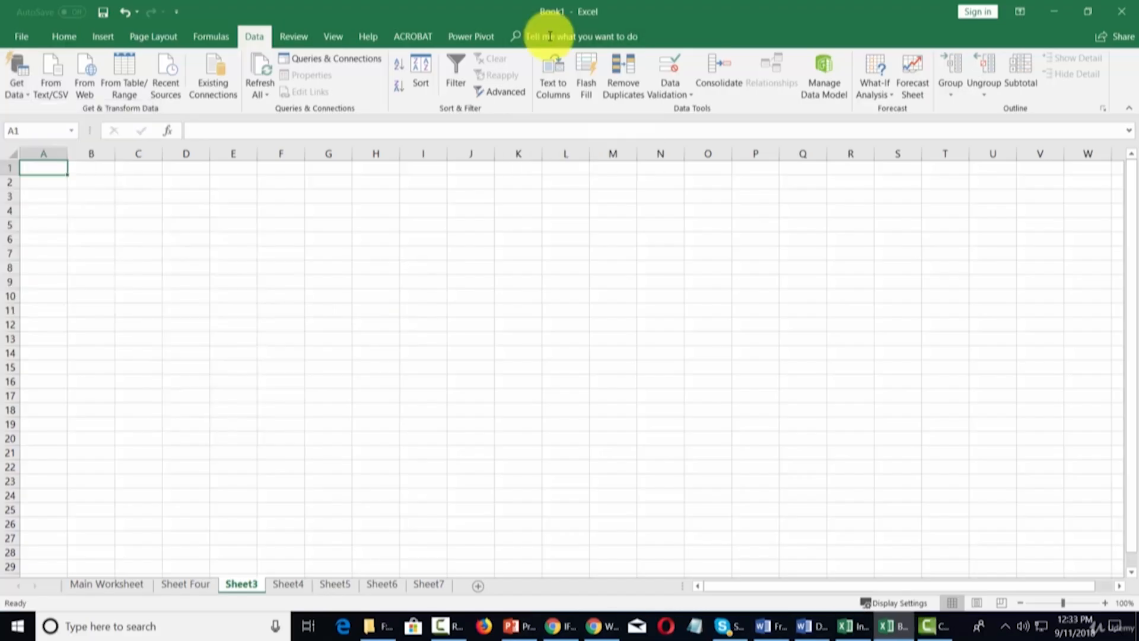
# Step: Start a table from the range, cancel it, then show Get Data's From File sources
pyautogui.click(125, 72)
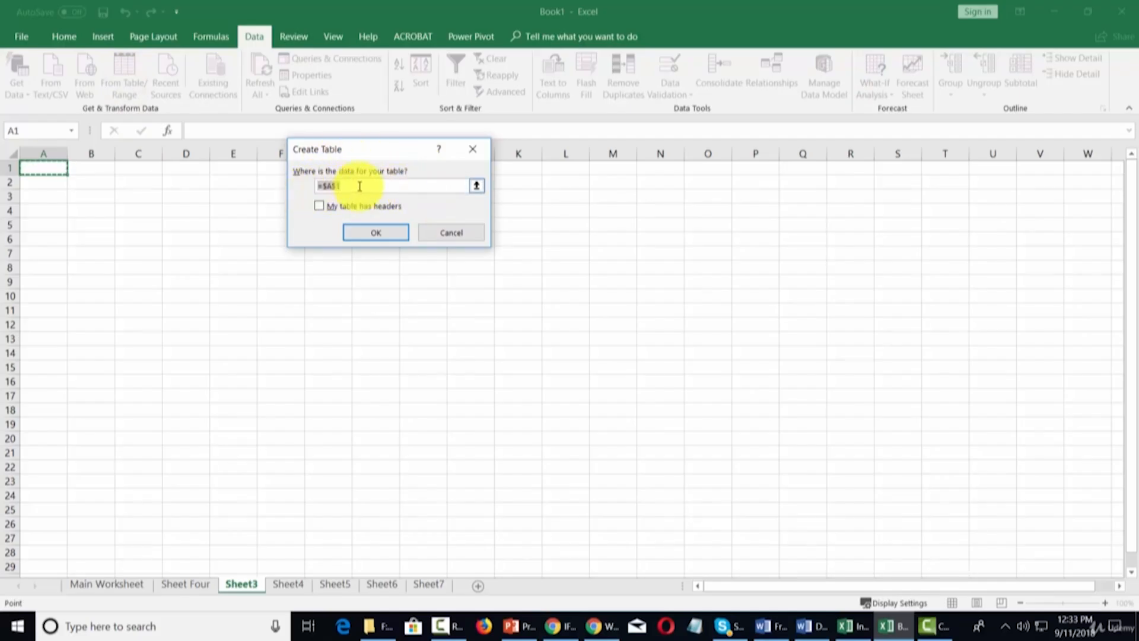
pyautogui.click(472, 151)
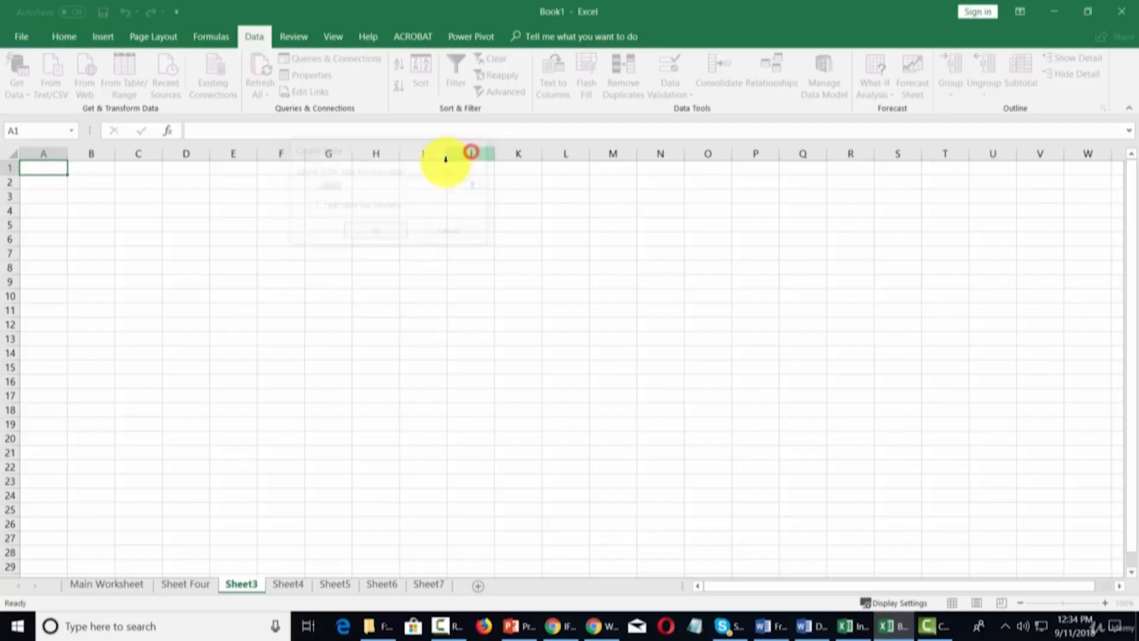
pyautogui.click(17, 83)
pyautogui.moveTo(46, 119)
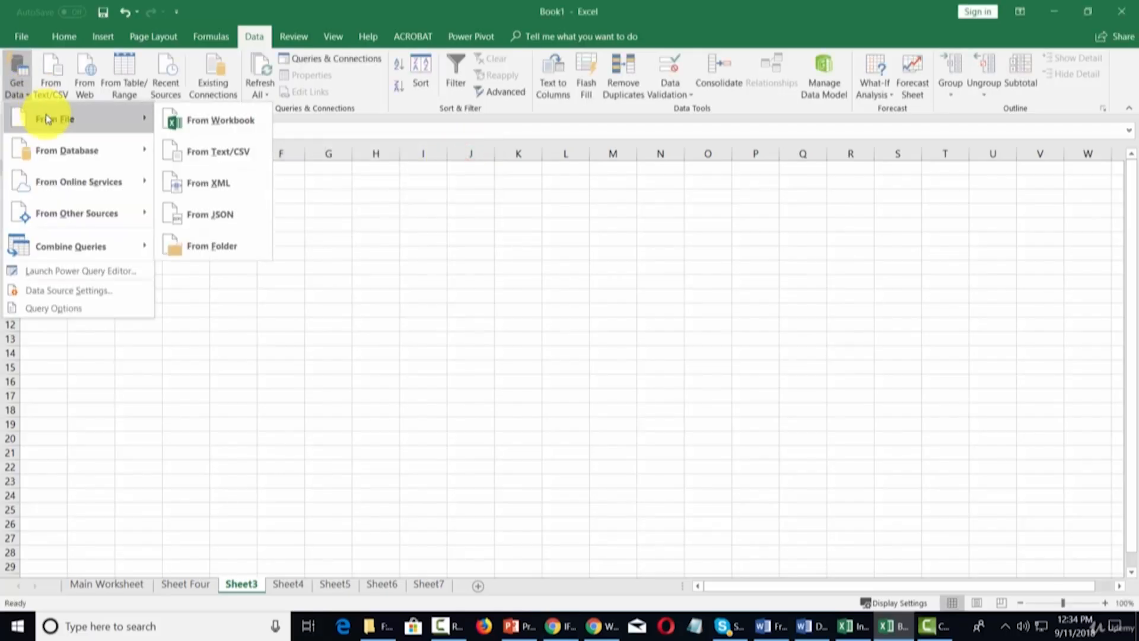
# Step: Load knockdown list.txt as a table on a new sheet, then switch to the next worksheet
pyautogui.click(191, 156)
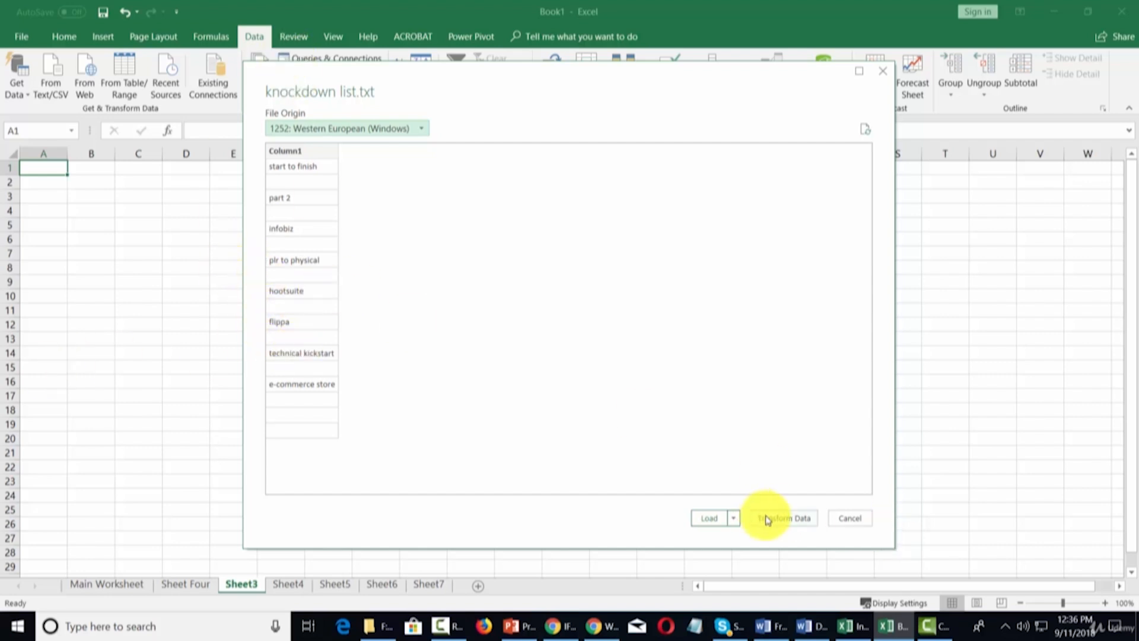
pyautogui.click(711, 521)
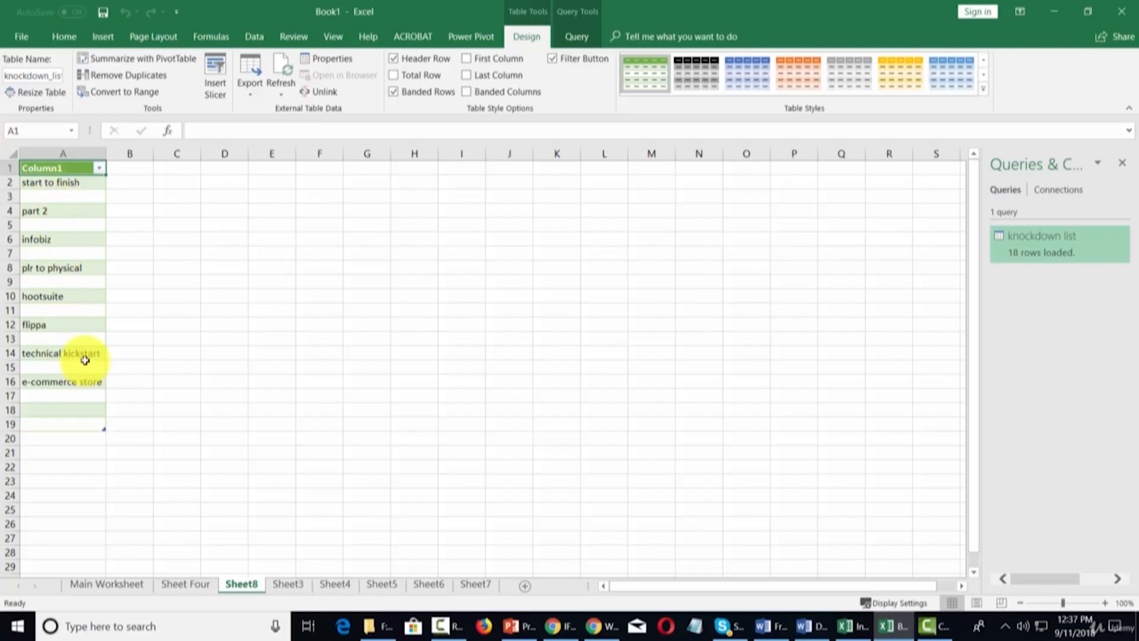
pyautogui.hotkey('ctrl', 'pagedown')
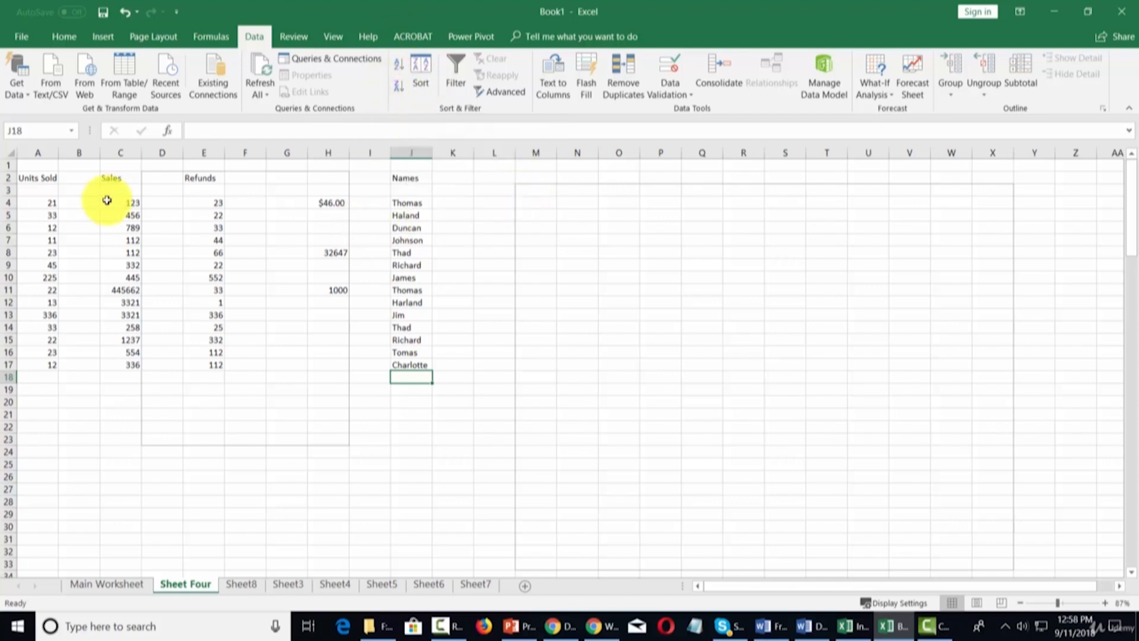
pyautogui.moveTo(129, 200); pyautogui.dragTo(131, 369)
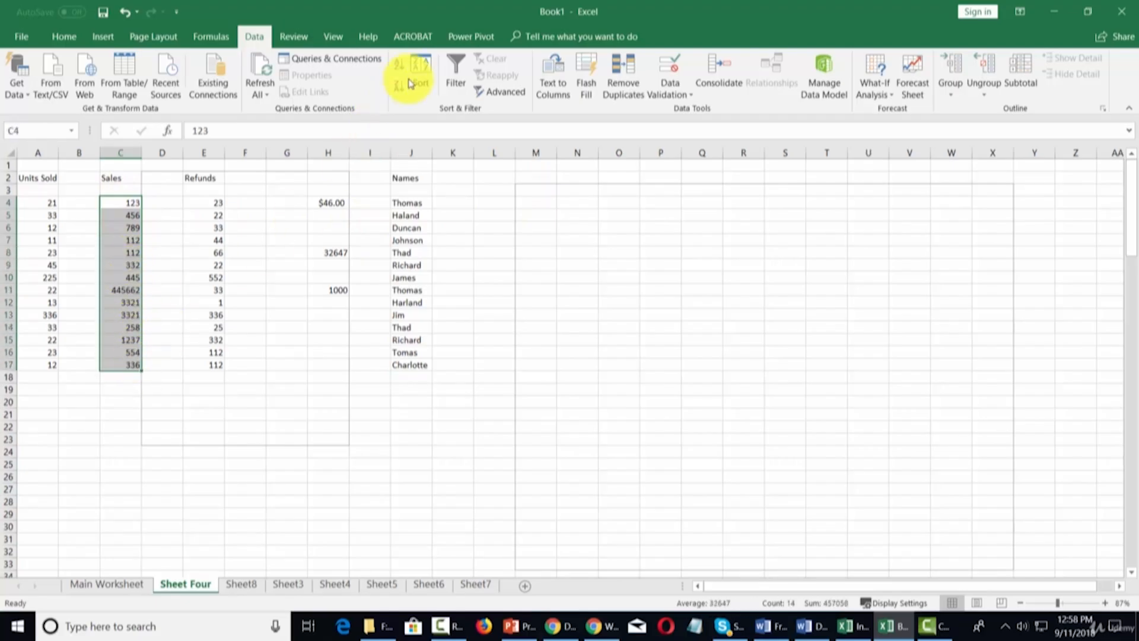
pyautogui.click(423, 62)
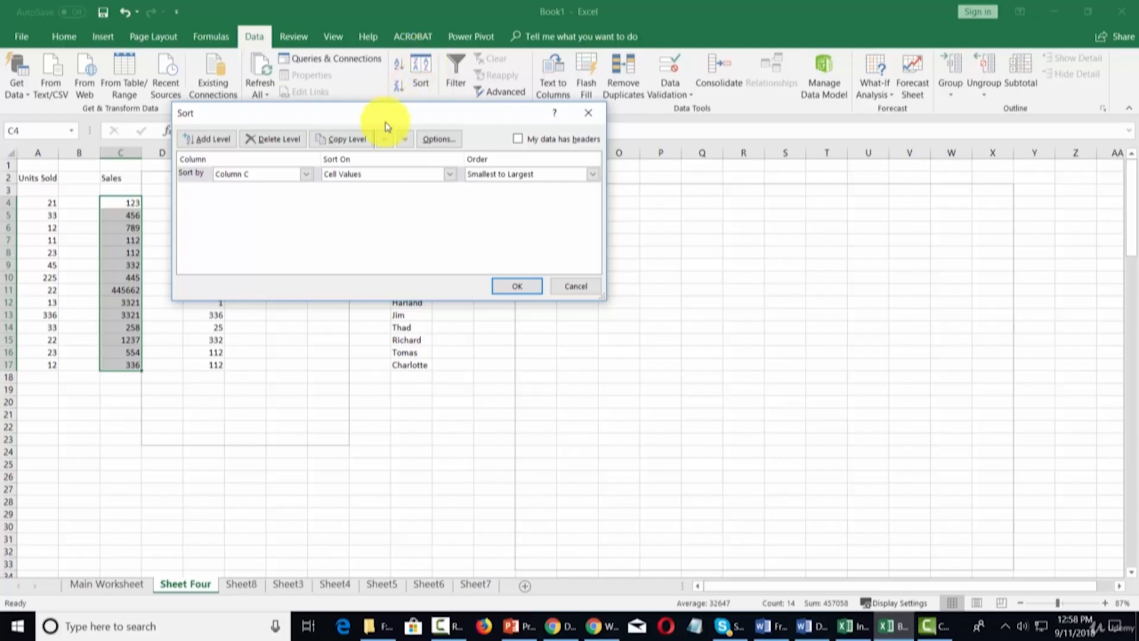
pyautogui.click(305, 175)
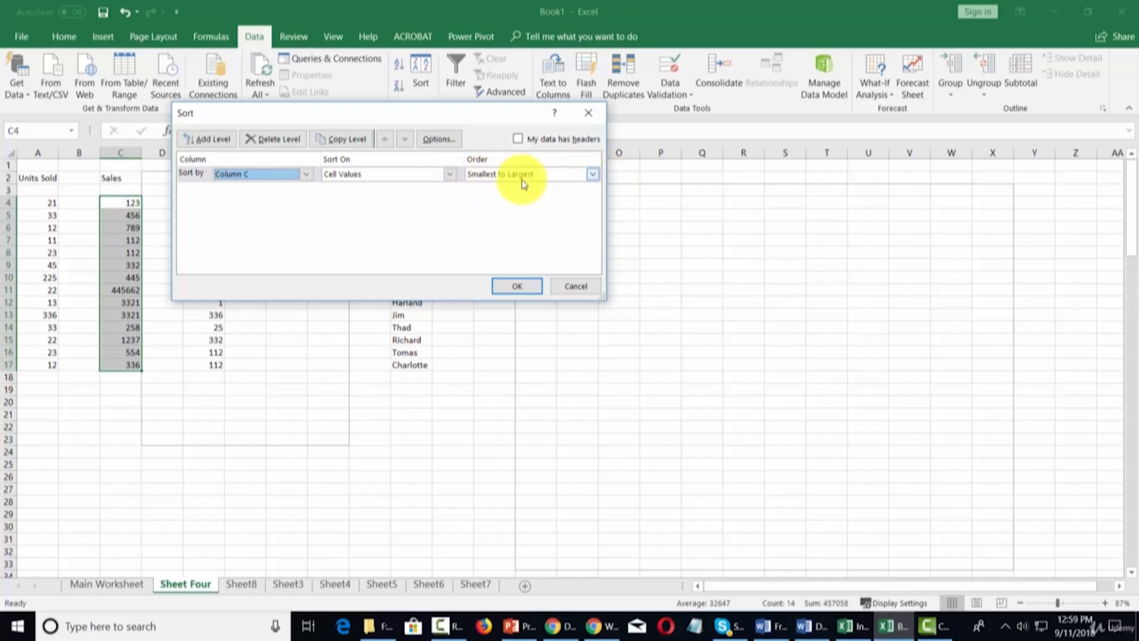
pyautogui.press('Return')
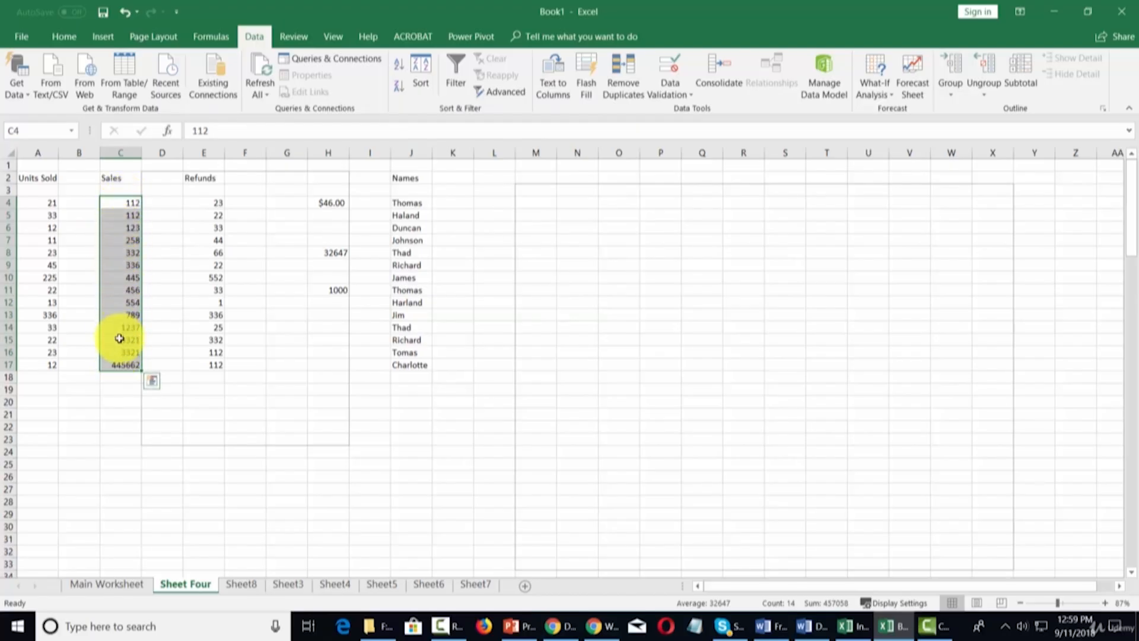
pyautogui.click(126, 12)
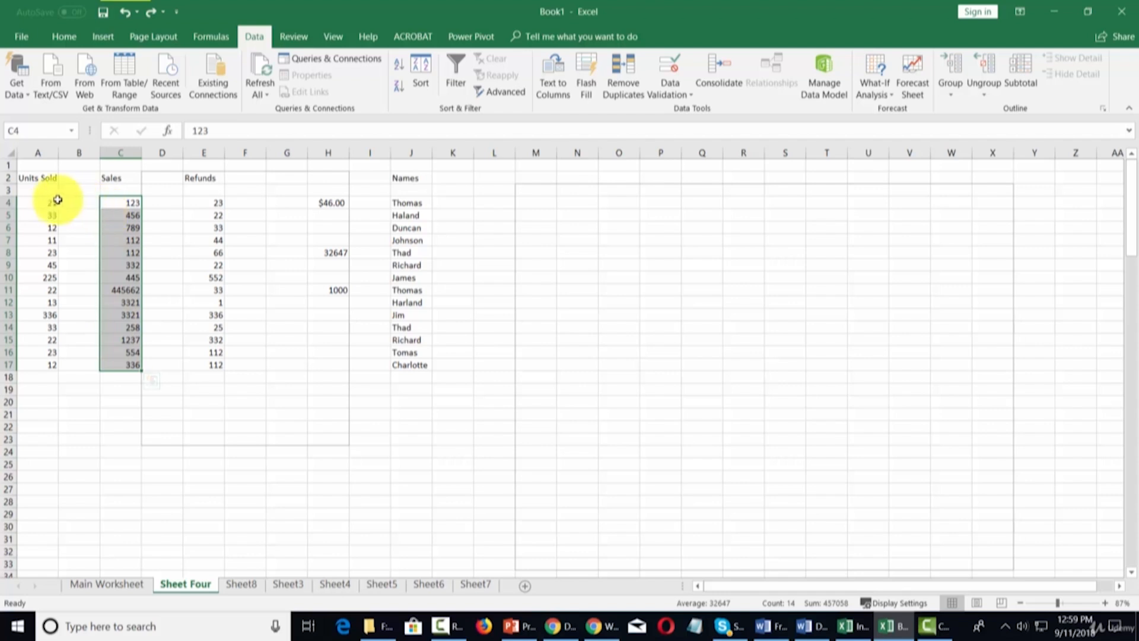
pyautogui.moveTo(46, 202); pyautogui.dragTo(215, 366)
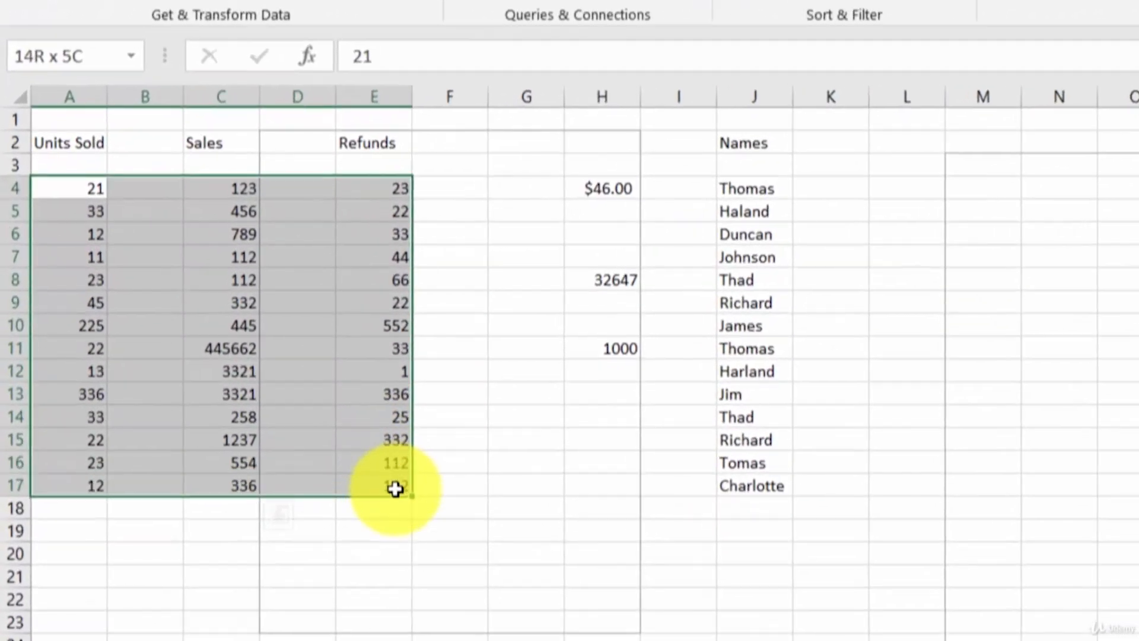
pyautogui.moveTo(396, 488); pyautogui.dragTo(395, 488)
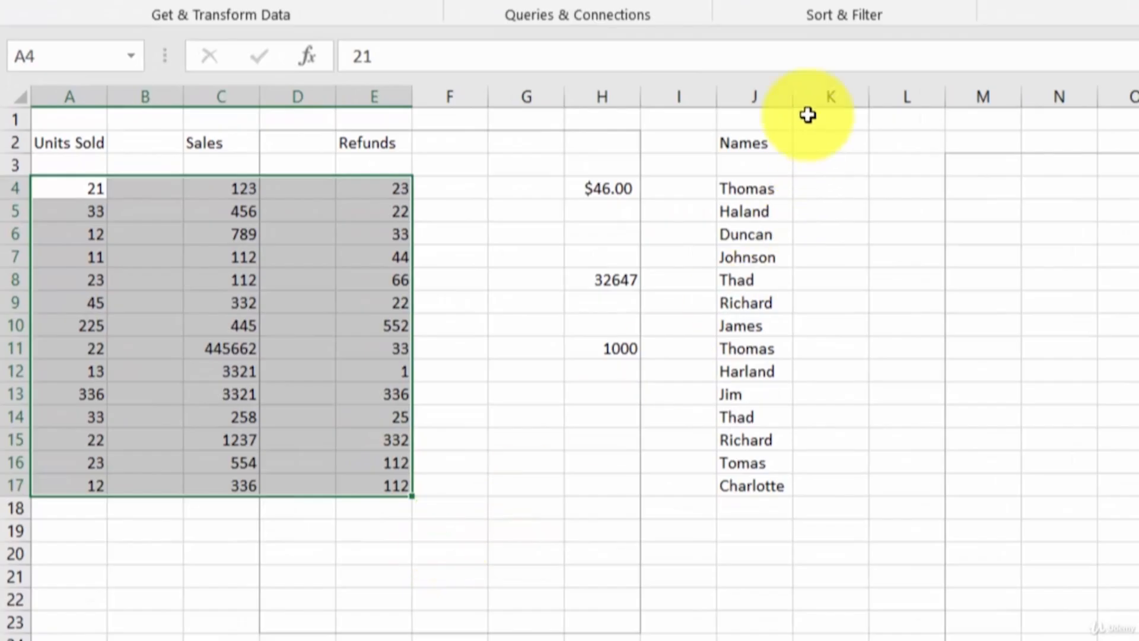
pyautogui.click(773, 1)
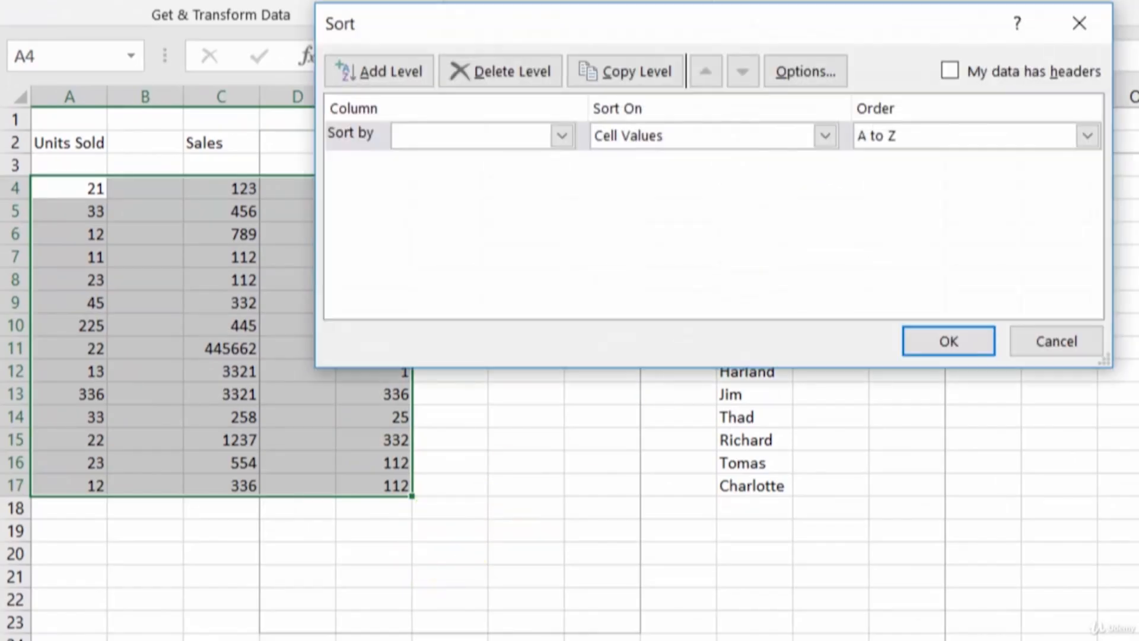
pyautogui.click(561, 140)
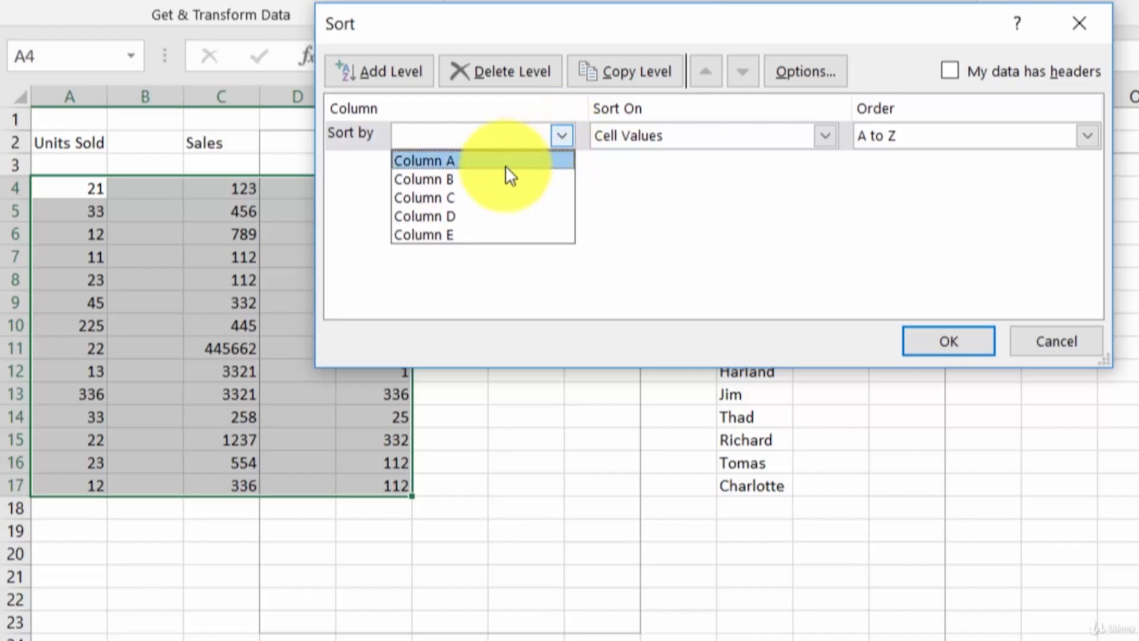
pyautogui.click(466, 196)
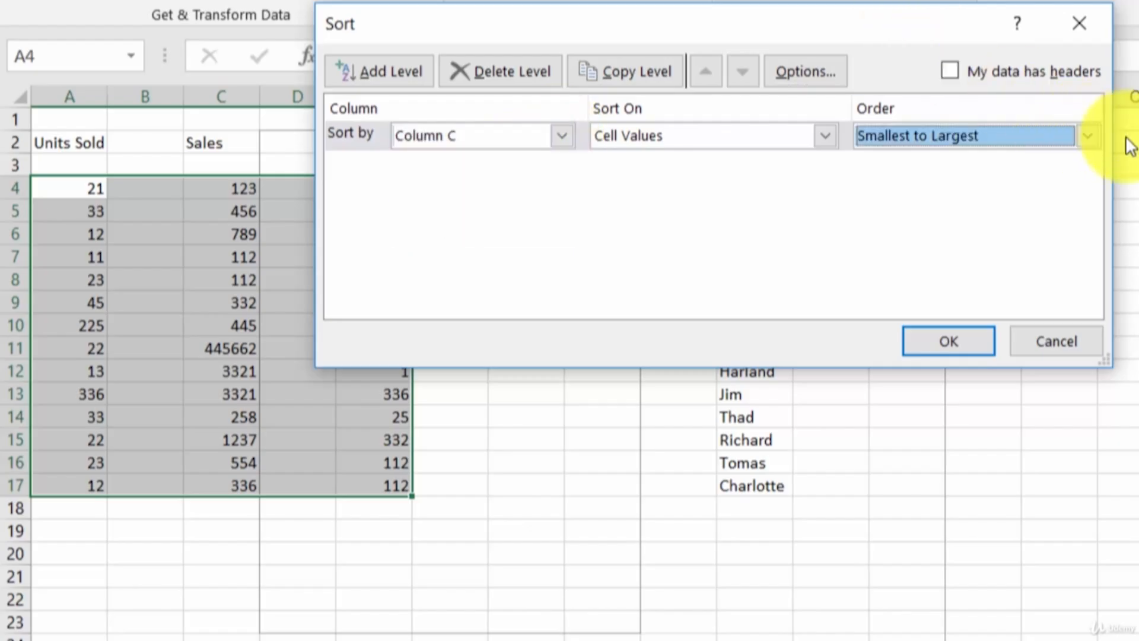
pyautogui.click(1088, 136)
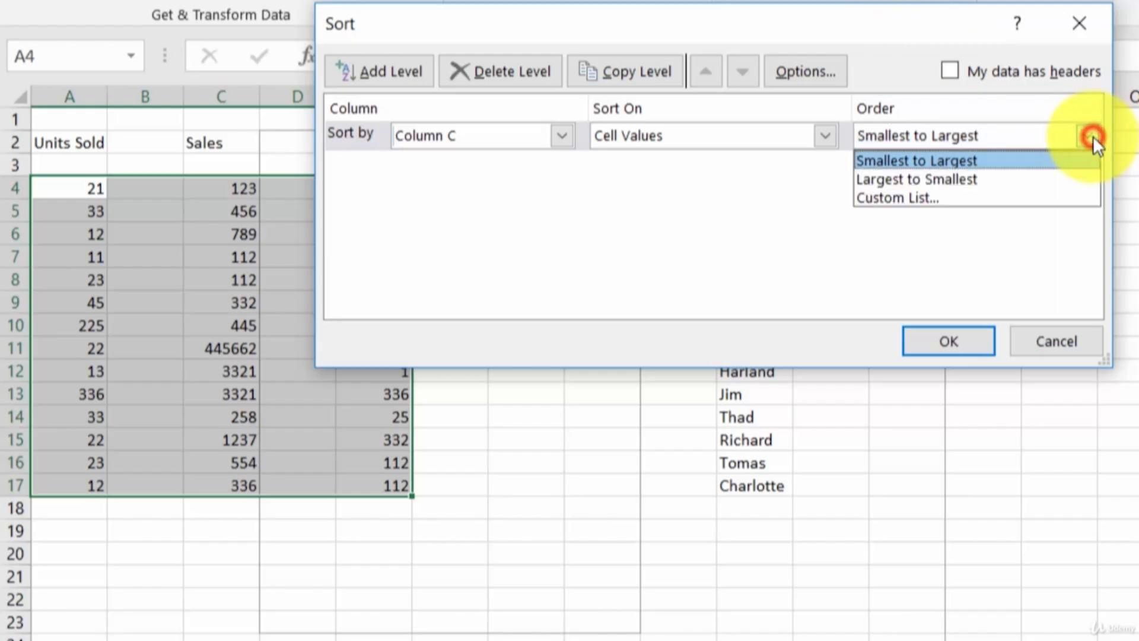
pyautogui.click(1059, 178)
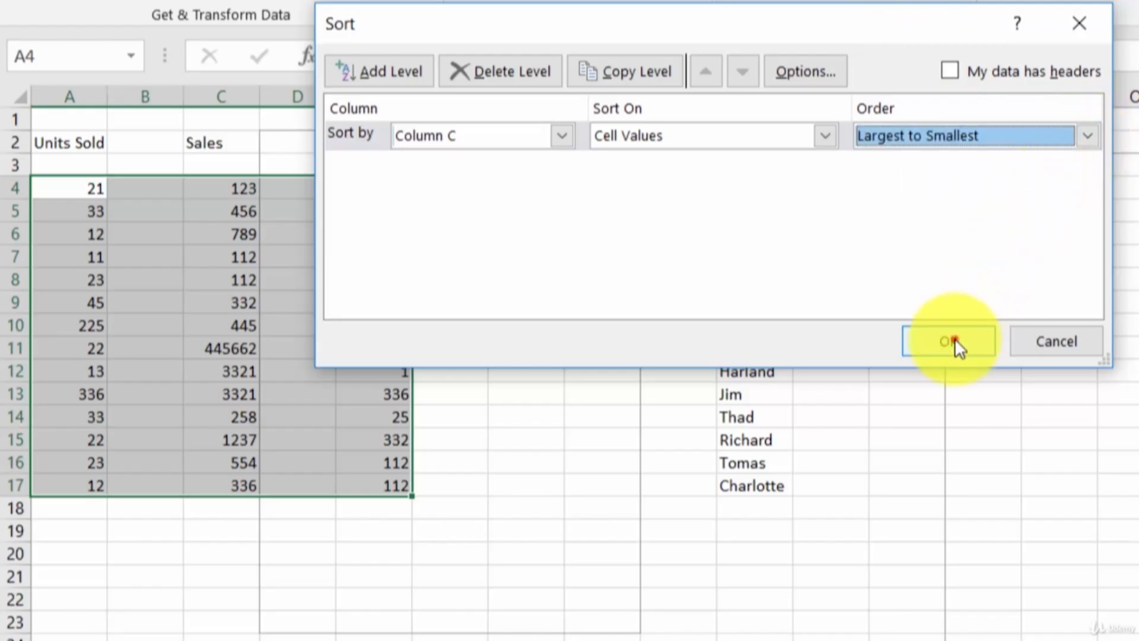
pyautogui.click(953, 342)
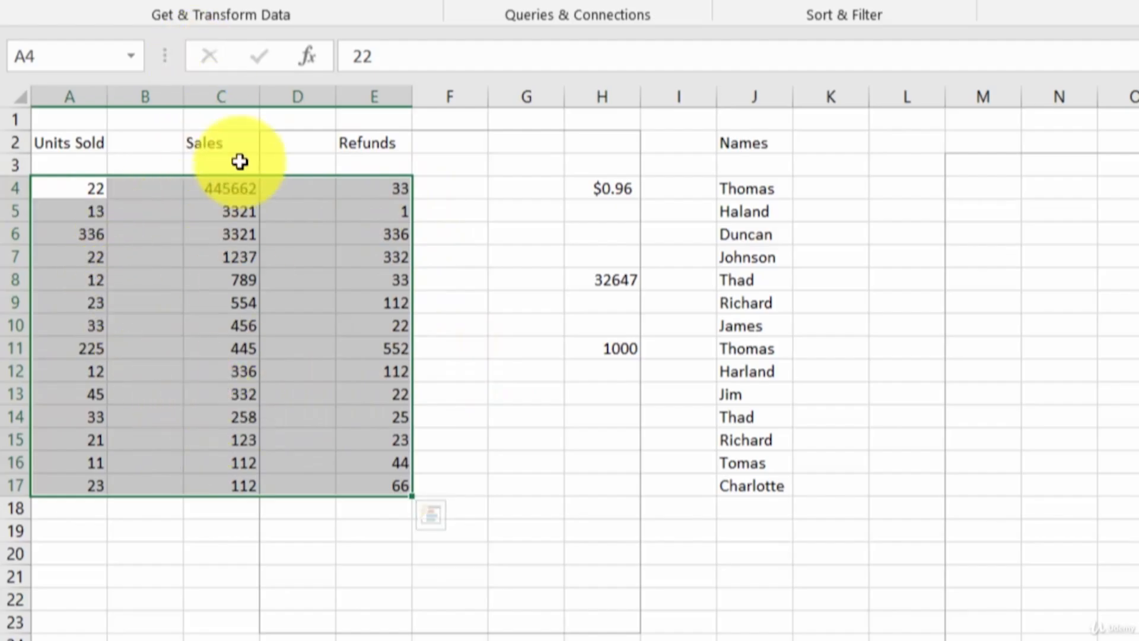
pyautogui.hotkey('ctrl', 'z')
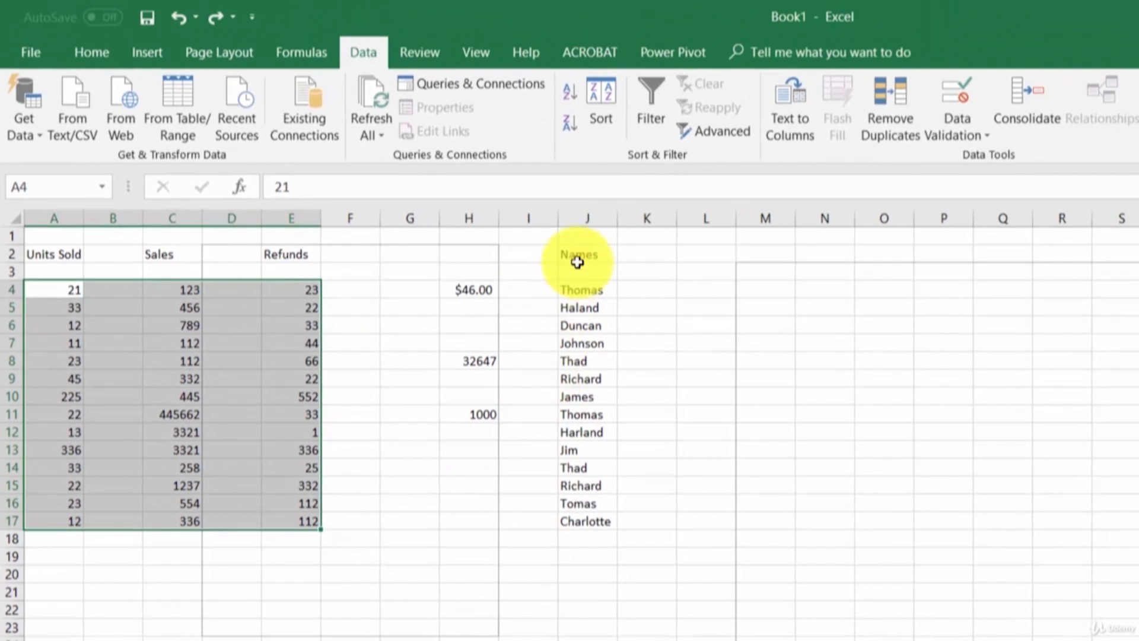
# Step: Sort names J4:J17 A to Z, undo it, then select the A4:J17 block
pyautogui.moveTo(578, 288); pyautogui.dragTo(578, 522)
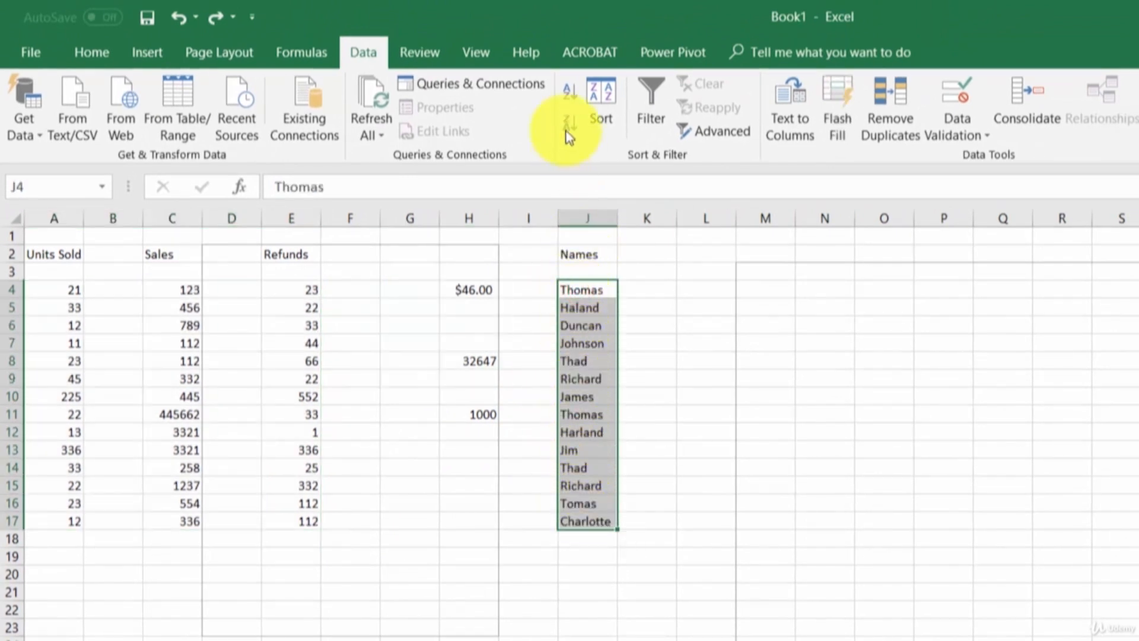
pyautogui.click(601, 105)
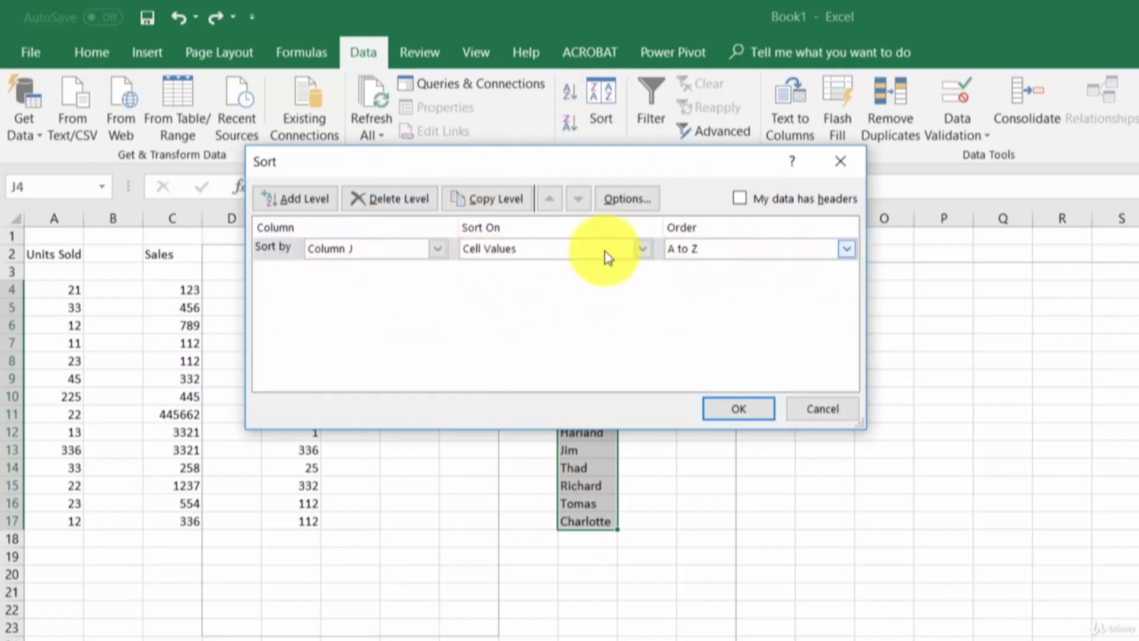
pyautogui.click(736, 408)
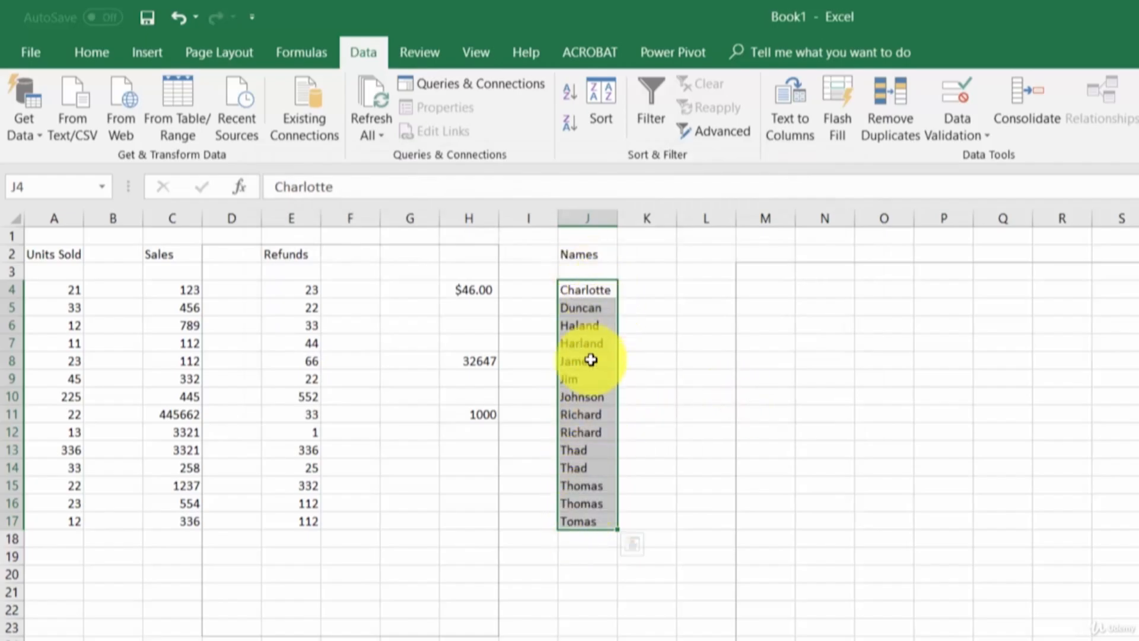
pyautogui.hotkey('ctrl', 'z')
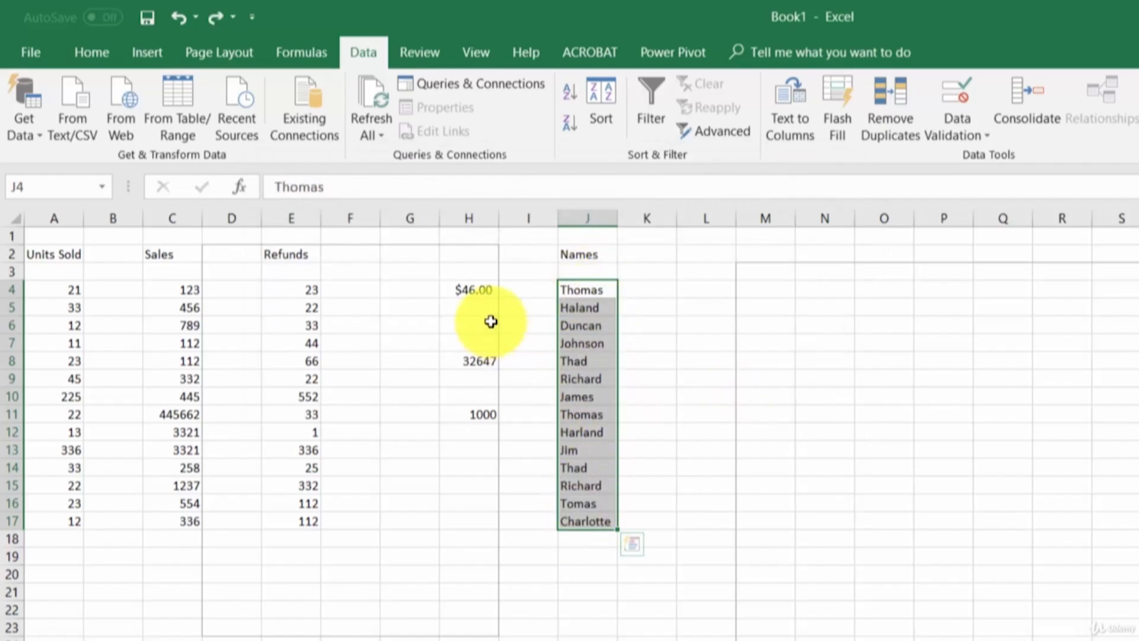
pyautogui.click(477, 272)
pyautogui.moveTo(55, 289); pyautogui.dragTo(604, 528)
# Step: Add filter dropdowns to A4:J17, sort Units Sold largest to smallest, then undo the sort
pyautogui.click(653, 100)
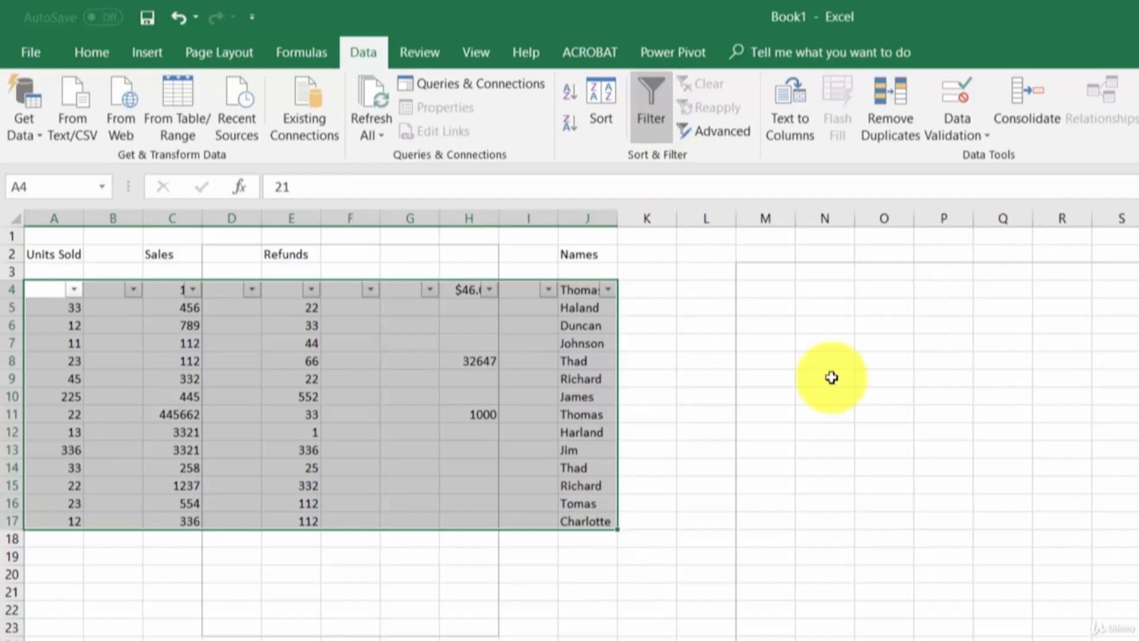
pyautogui.click(485, 539)
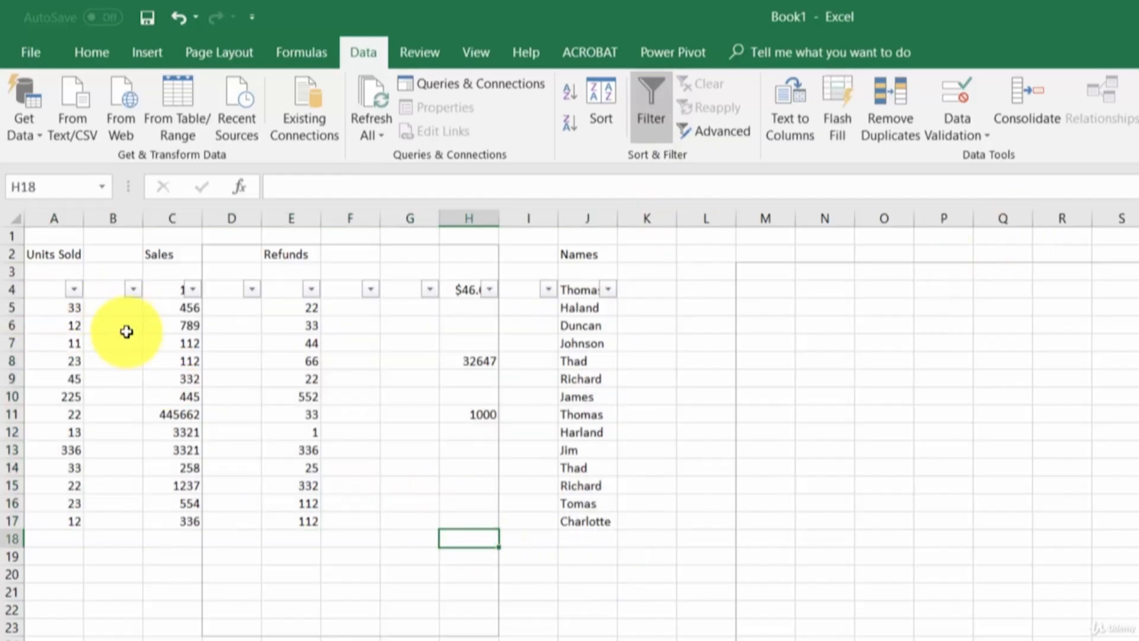
pyautogui.click(74, 291)
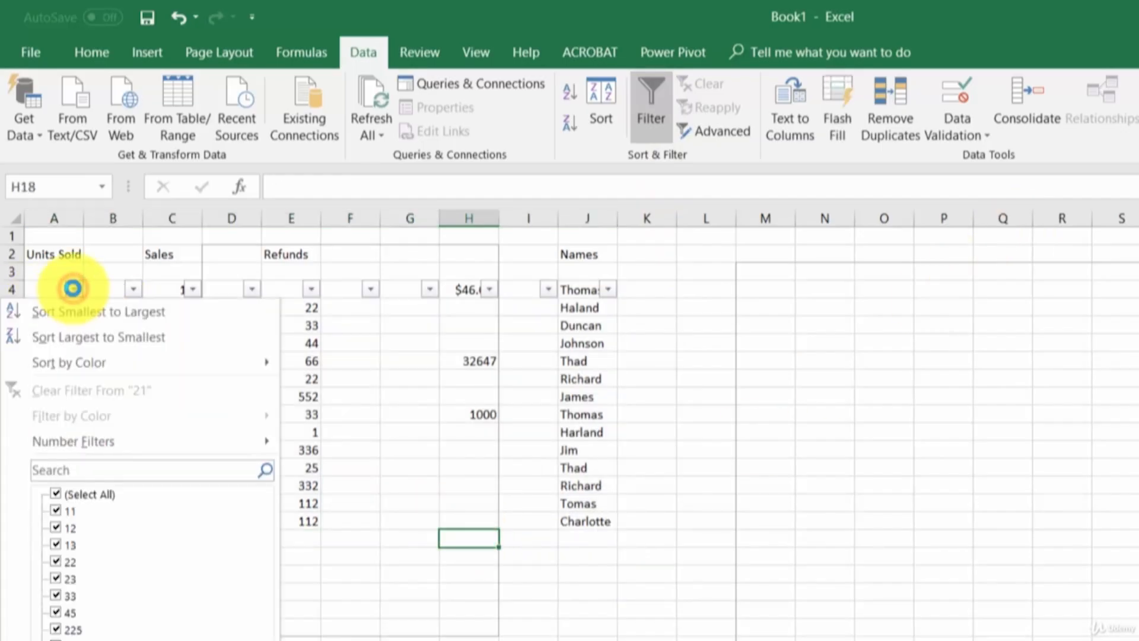
pyautogui.click(80, 338)
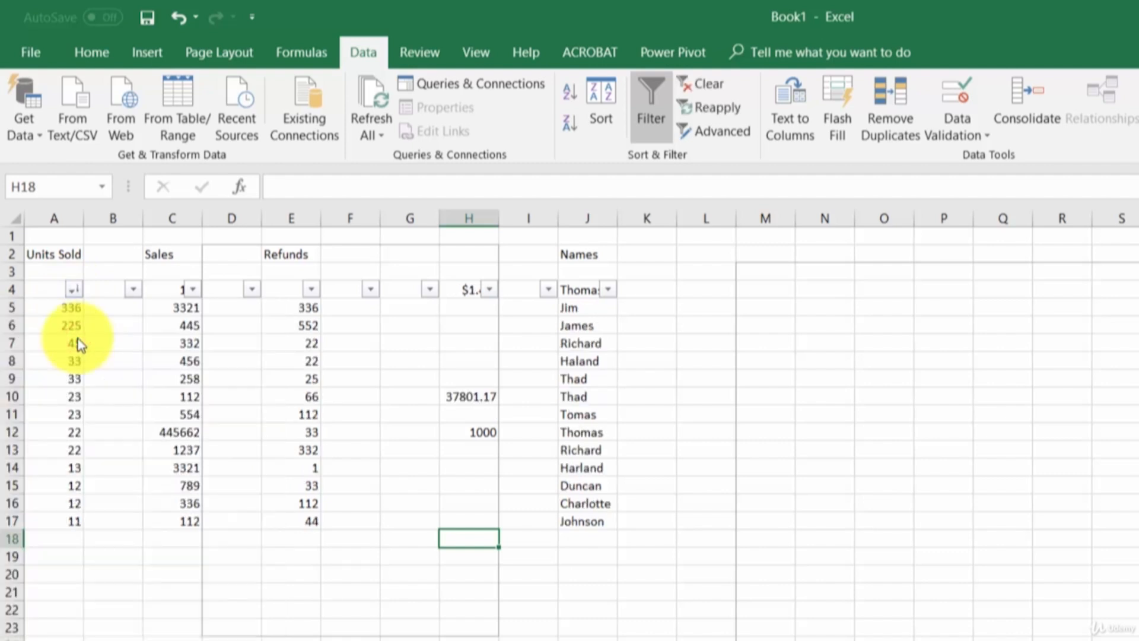
pyautogui.hotkey('ctrl', 'z')
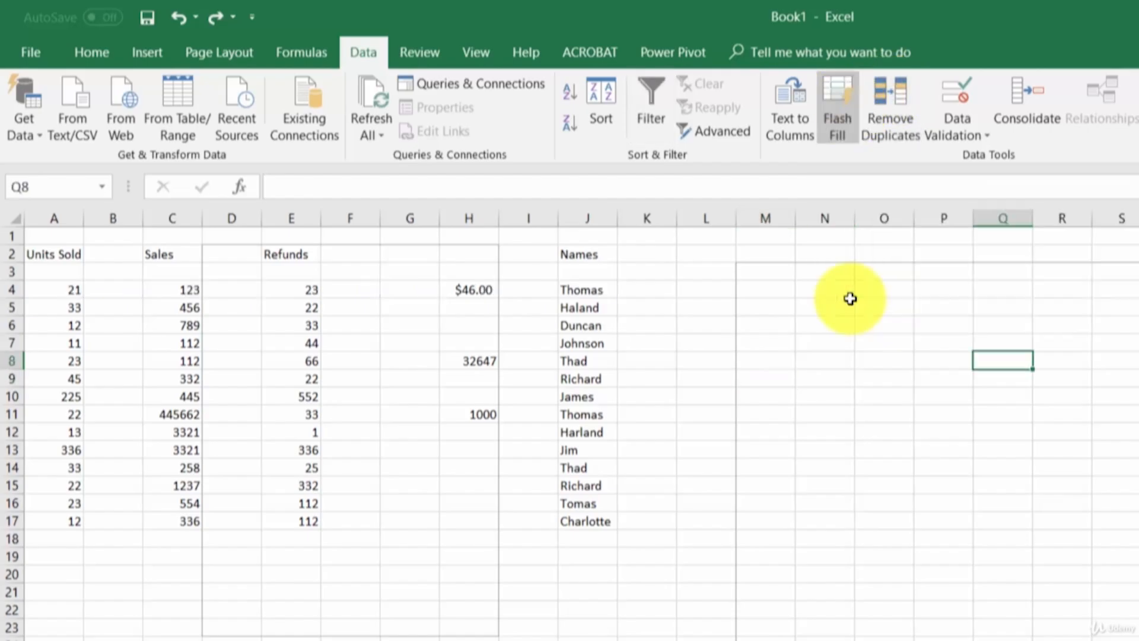
# Step: Select the list of names in column J
pyautogui.moveTo(582, 290); pyautogui.dragTo(584, 526)
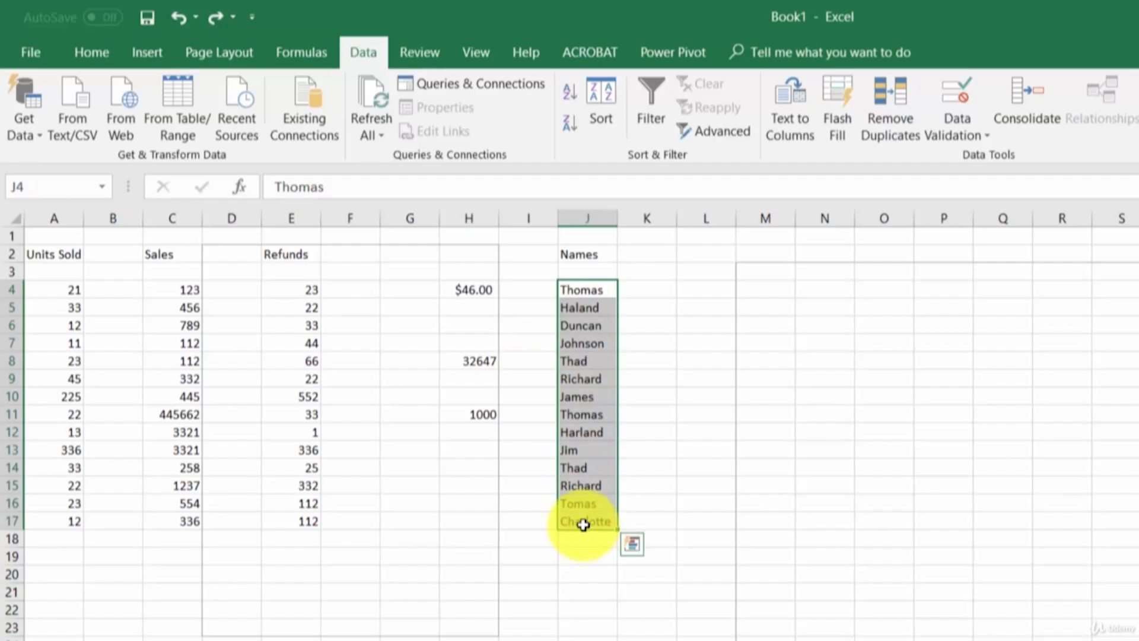
# Step: Run Remove Duplicates on column J's names and acknowledge the summary message
pyautogui.click(887, 106)
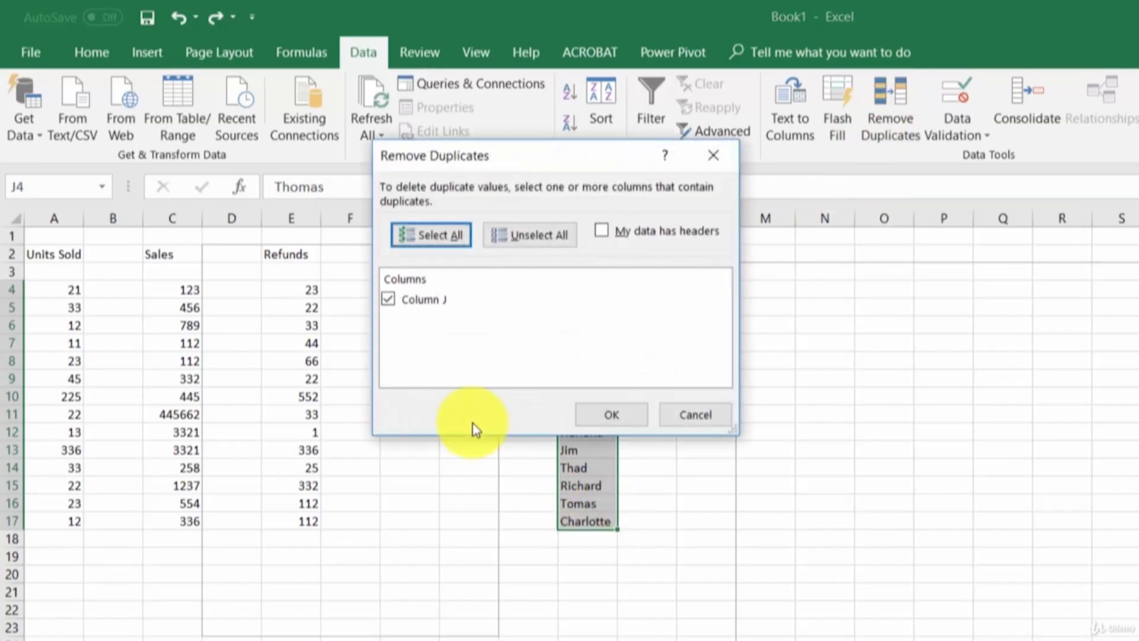
pyautogui.click(628, 416)
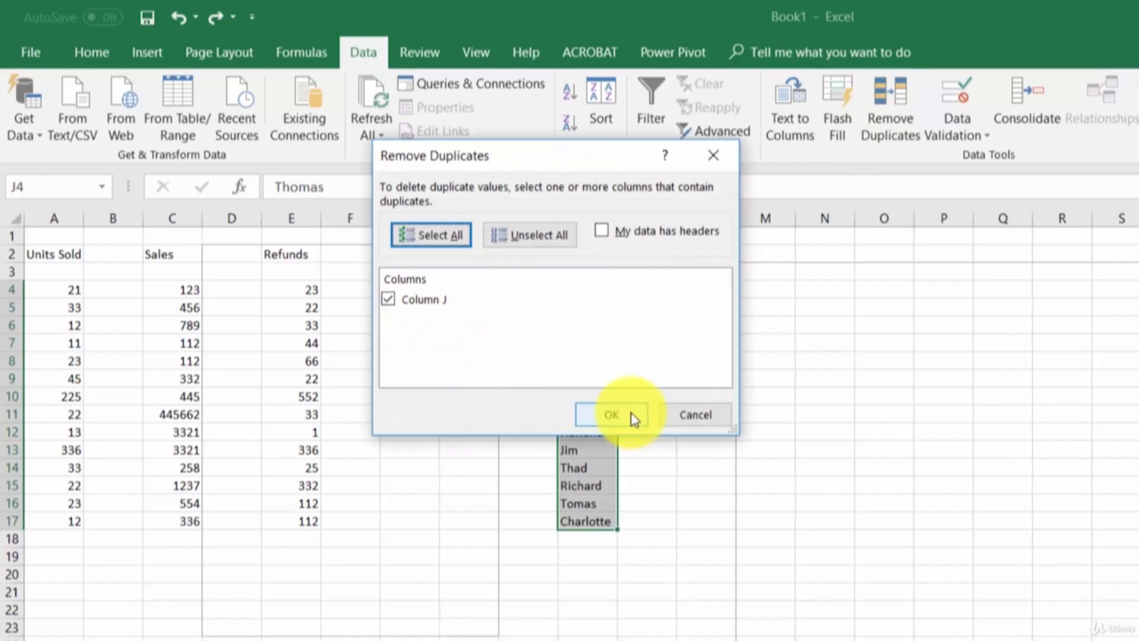
pyautogui.click(813, 508)
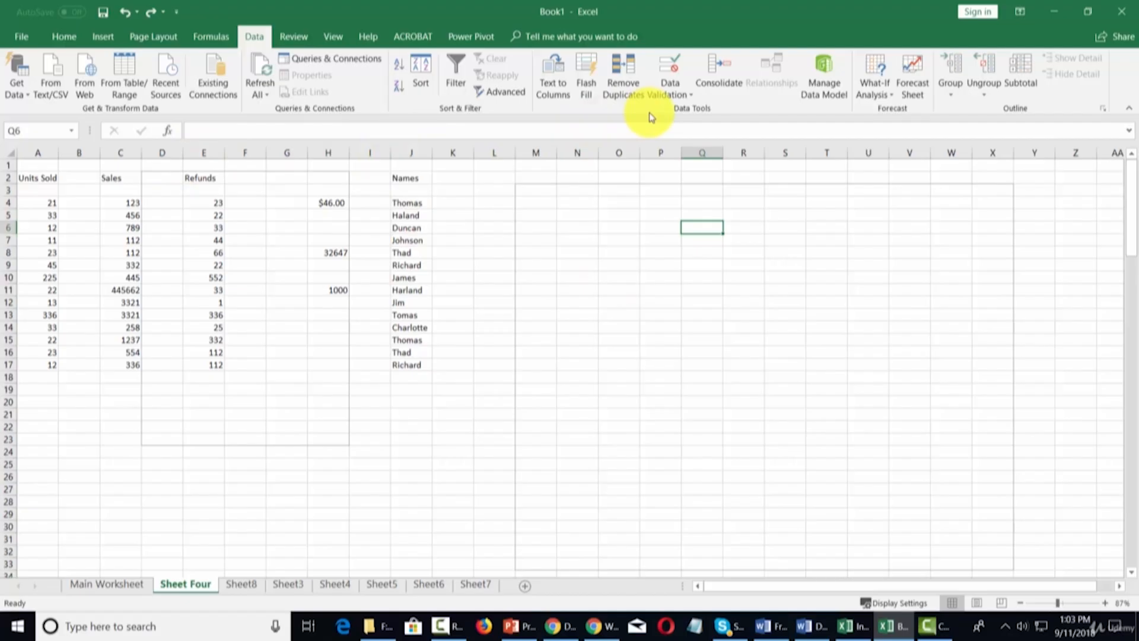
# Step: Start a Forecast Sheet from Sheet Four's data
pyautogui.click(910, 83)
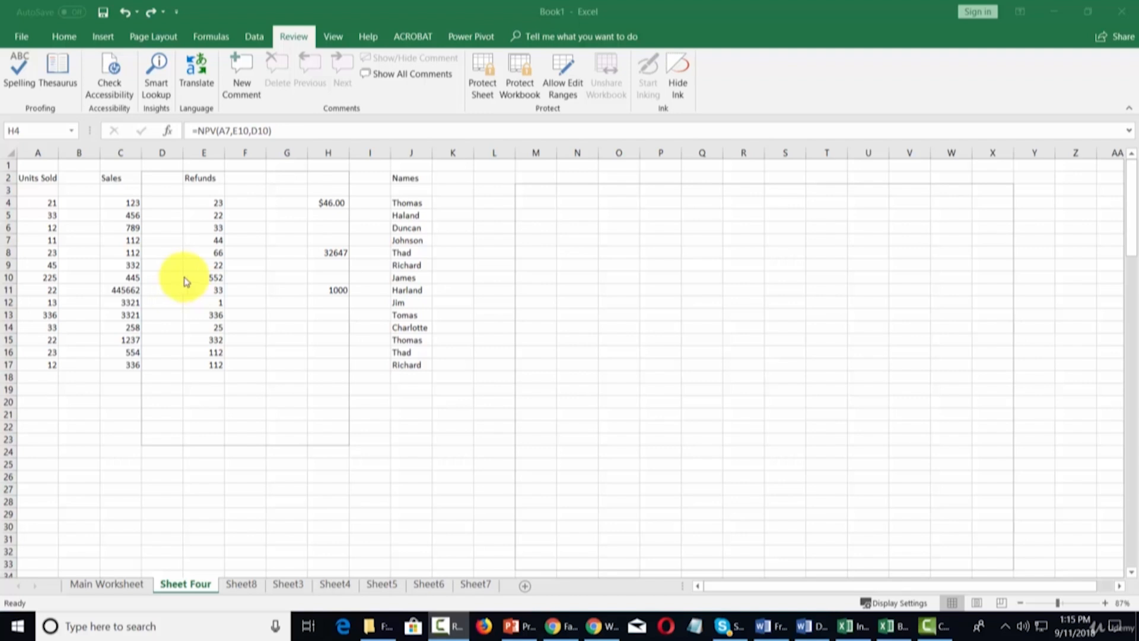
# Step: Review Protect Sheet and H4's NPV formula, select E10, and open Allow Edit Ranges
pyautogui.click(484, 70)
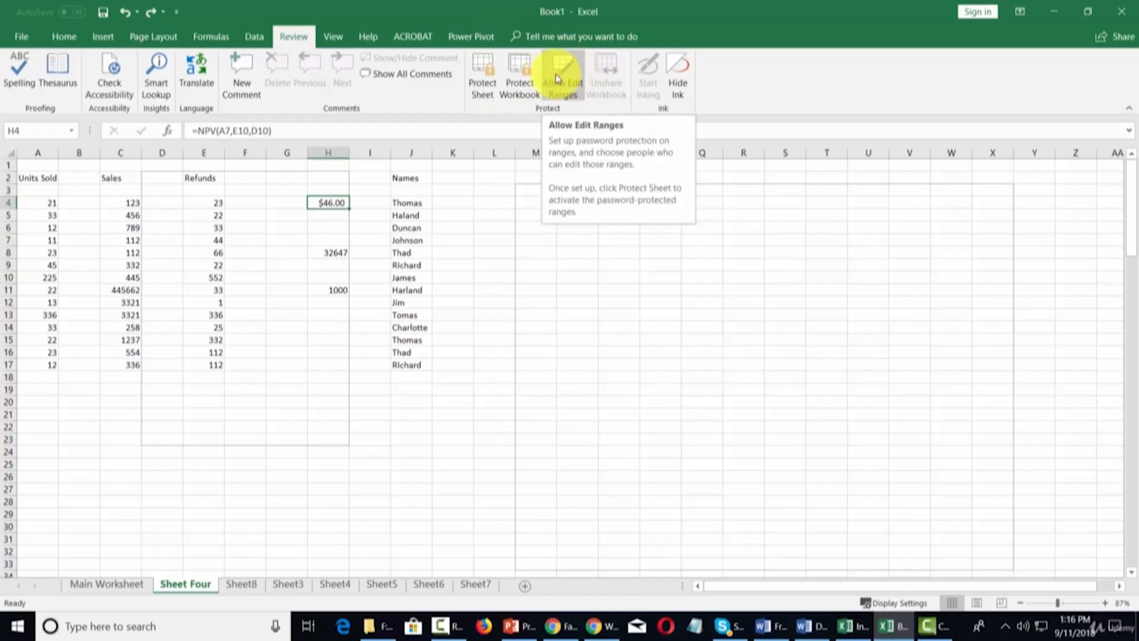
pyautogui.click(339, 205)
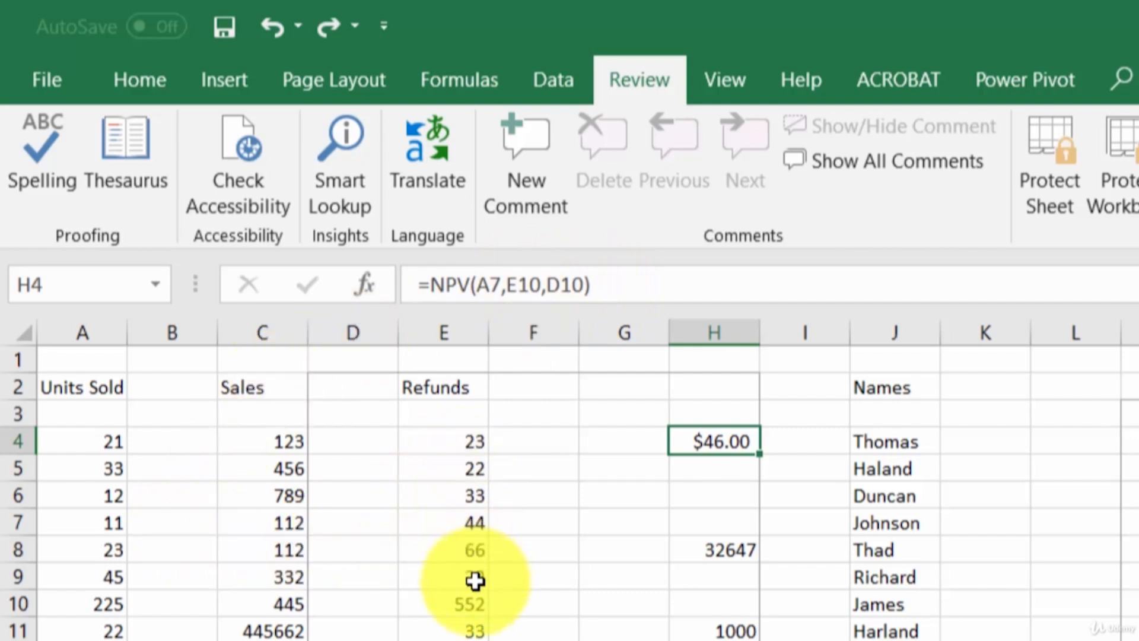
pyautogui.click(482, 601)
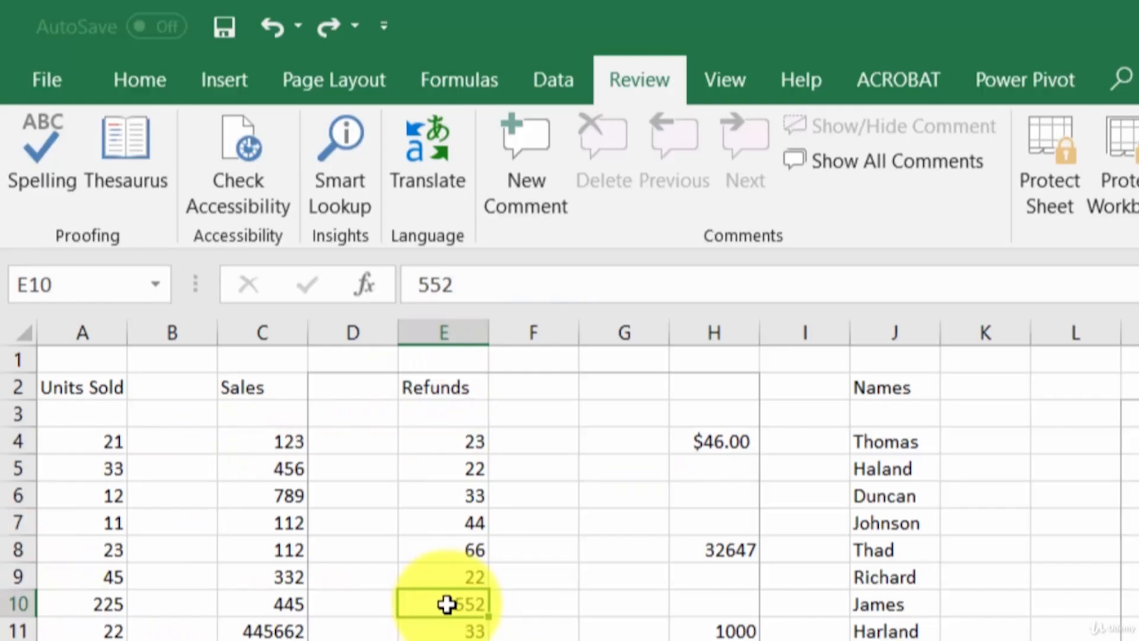
pyautogui.click(724, 443)
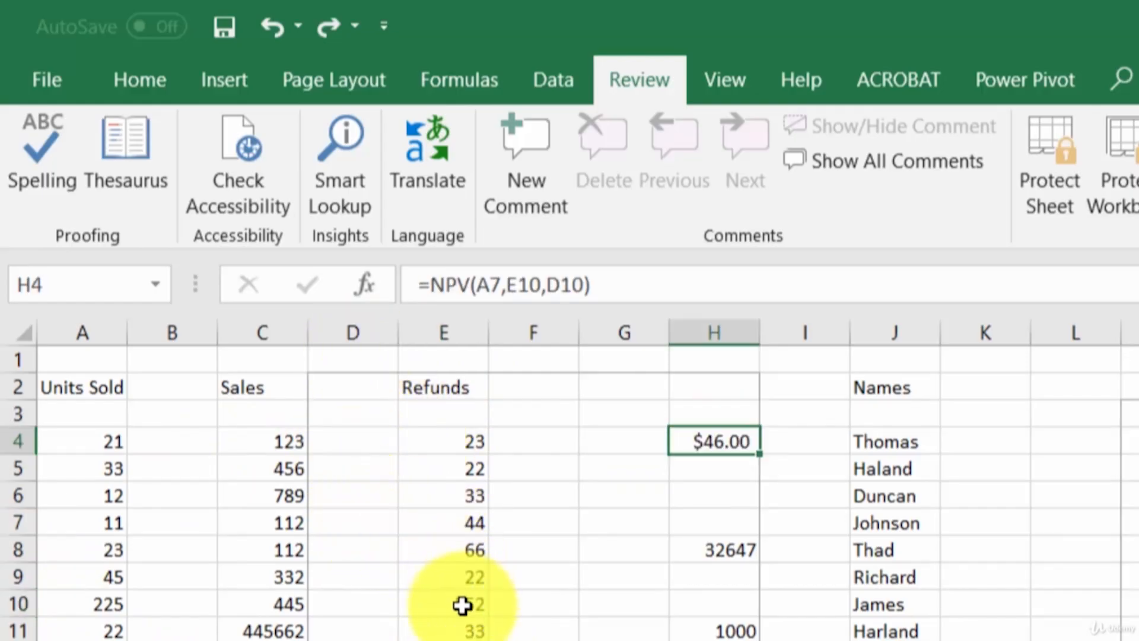
pyautogui.click(463, 605)
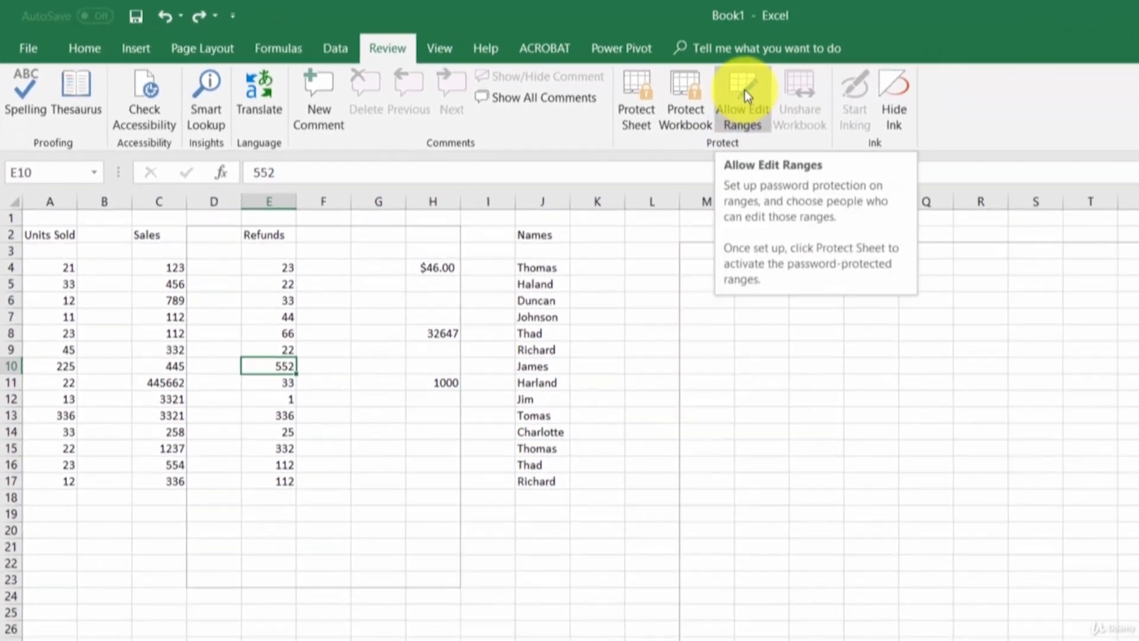
pyautogui.click(745, 94)
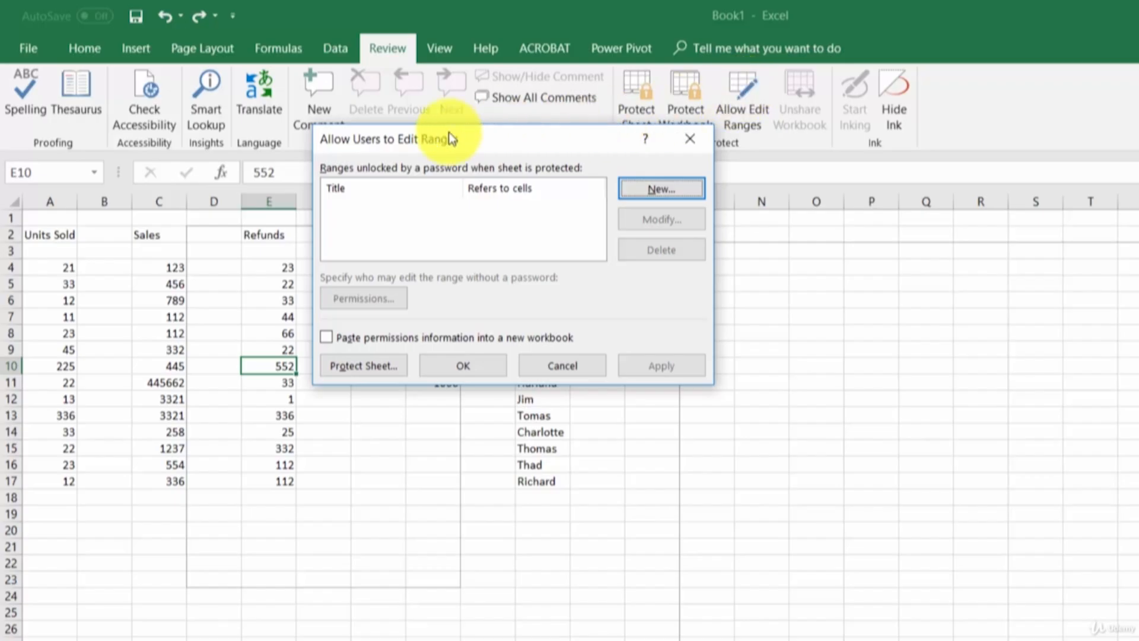
# Step: Add an editable range titled 'NPV Input' for E10 with a confirmed range password, and apply it
pyautogui.click(696, 187)
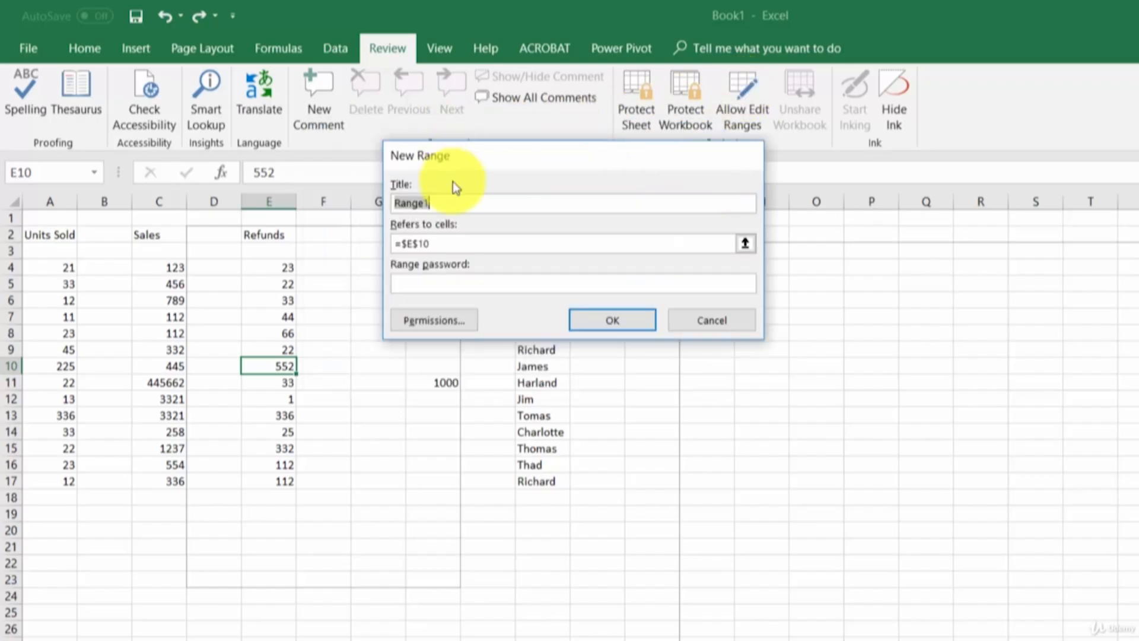
pyautogui.write('NPV Input')
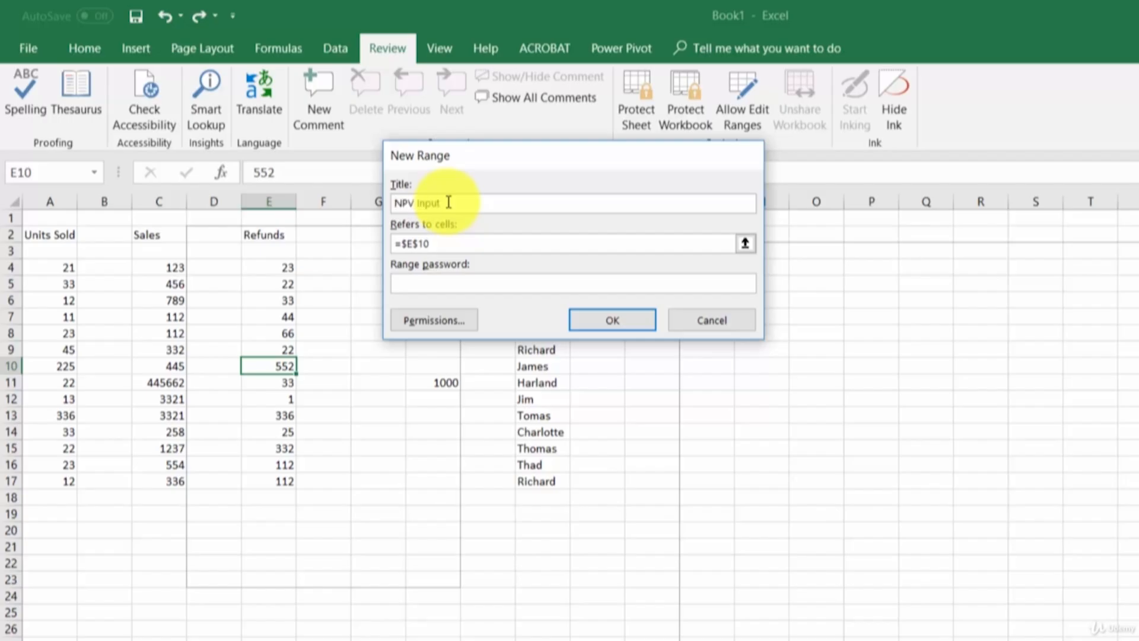
pyautogui.click(423, 286)
pyautogui.write('123')
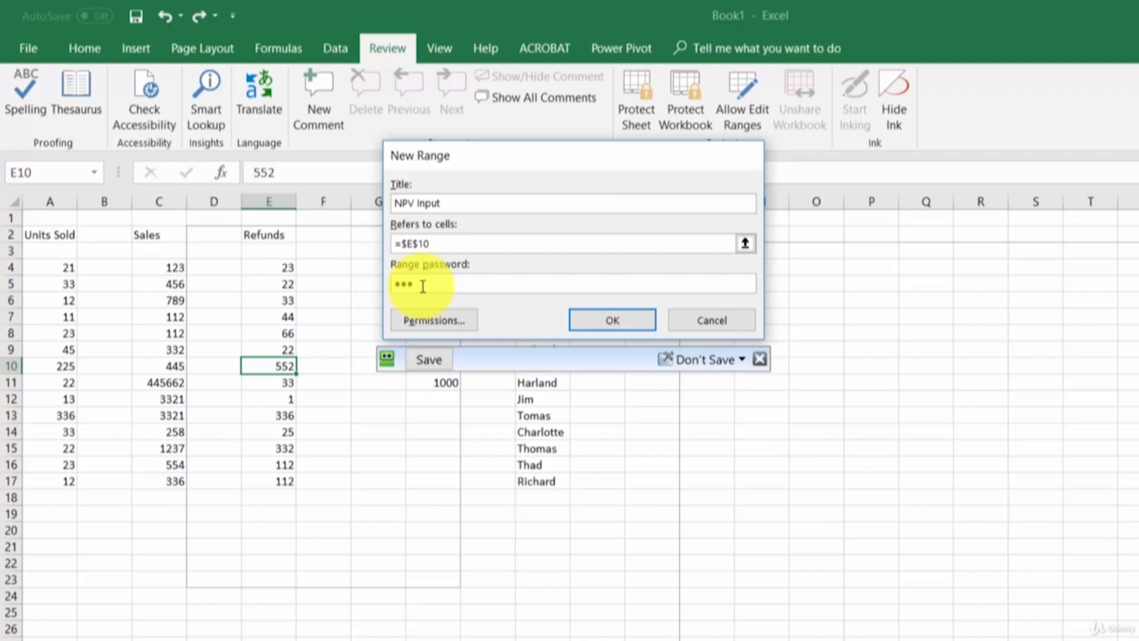
pyautogui.click(606, 319)
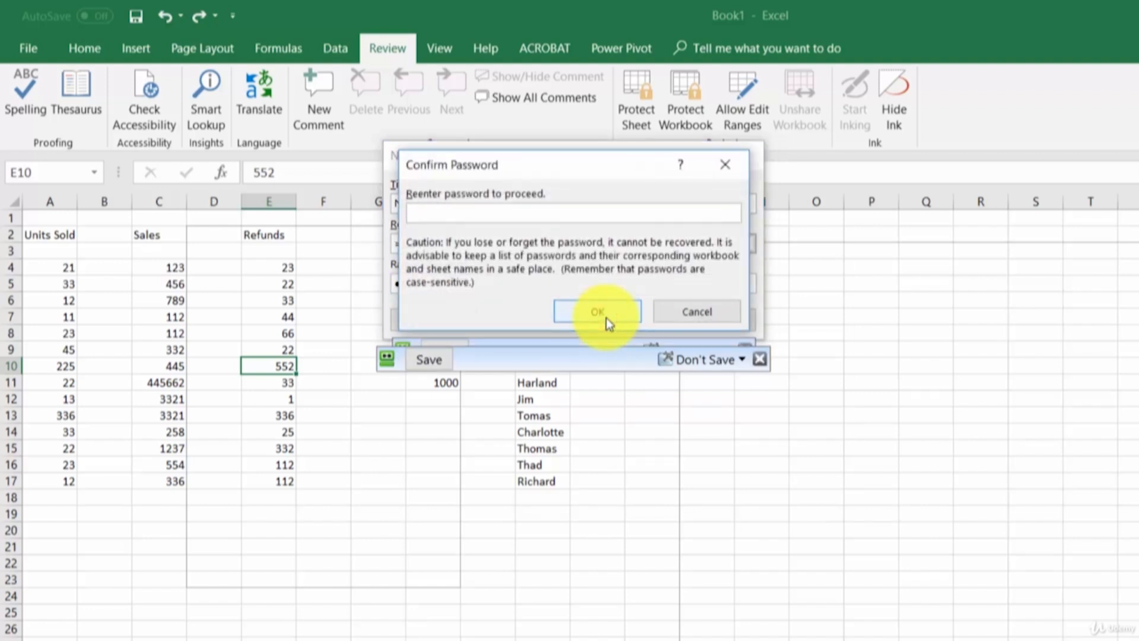
pyautogui.write('123')
pyautogui.click(607, 318)
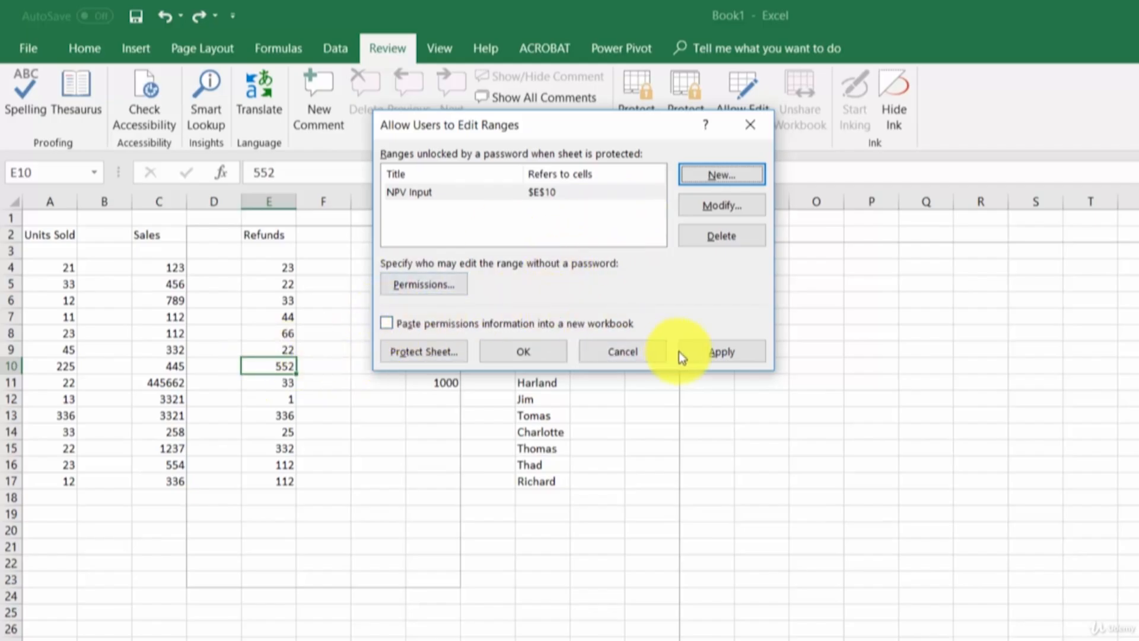
pyautogui.click(697, 351)
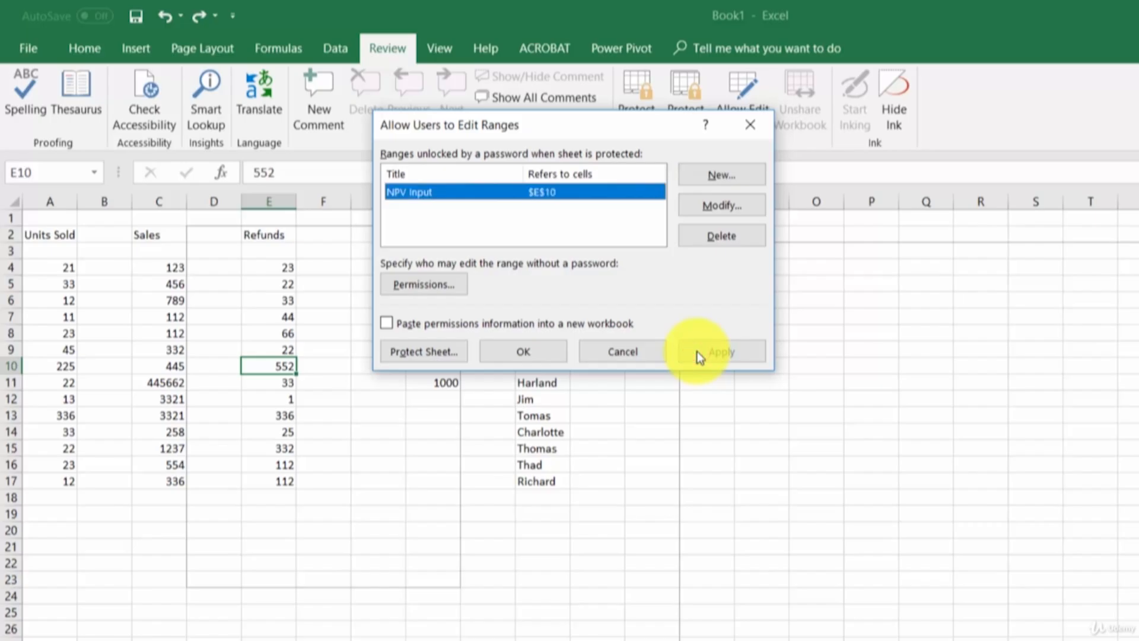
pyautogui.click(523, 354)
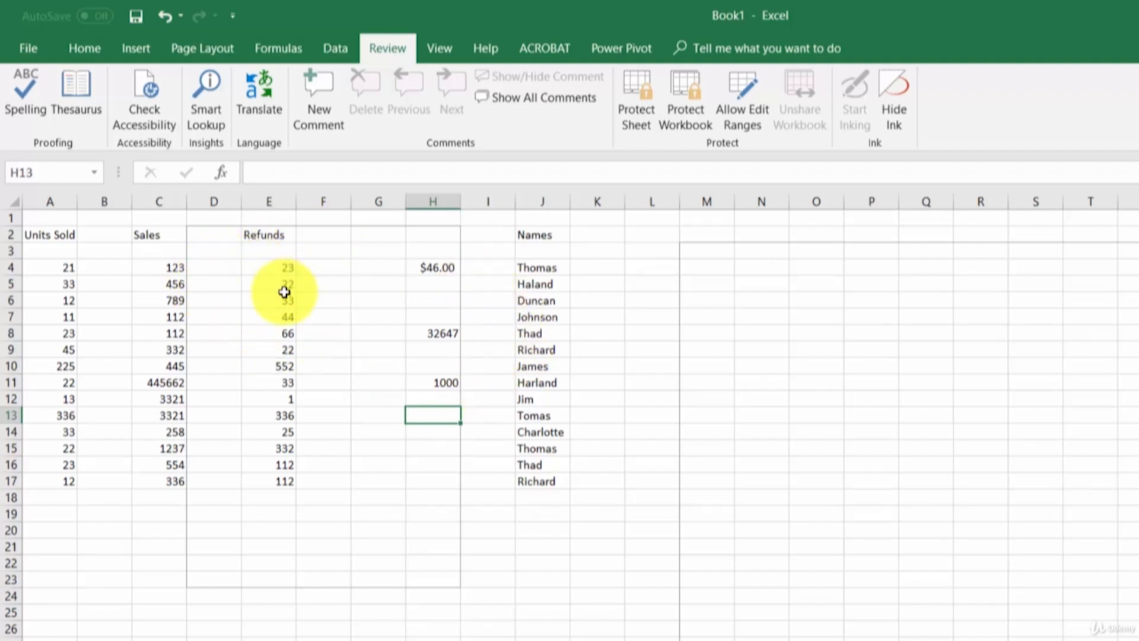
# Step: Select cell E10, the NPV Input editable cell
pyautogui.click(284, 365)
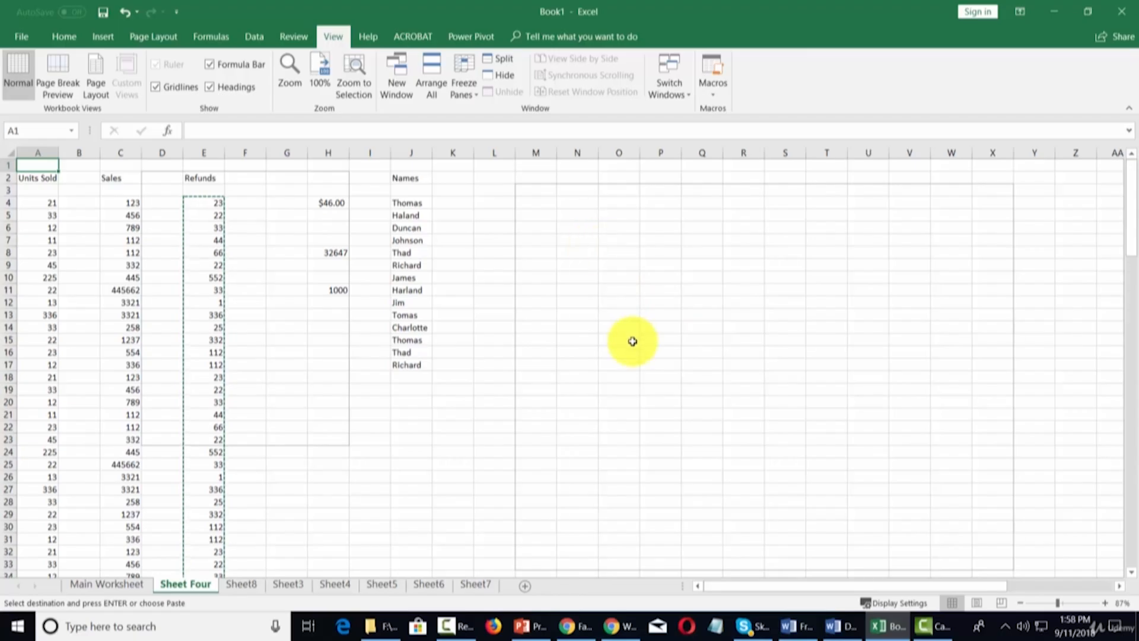
pyautogui.click(96, 67)
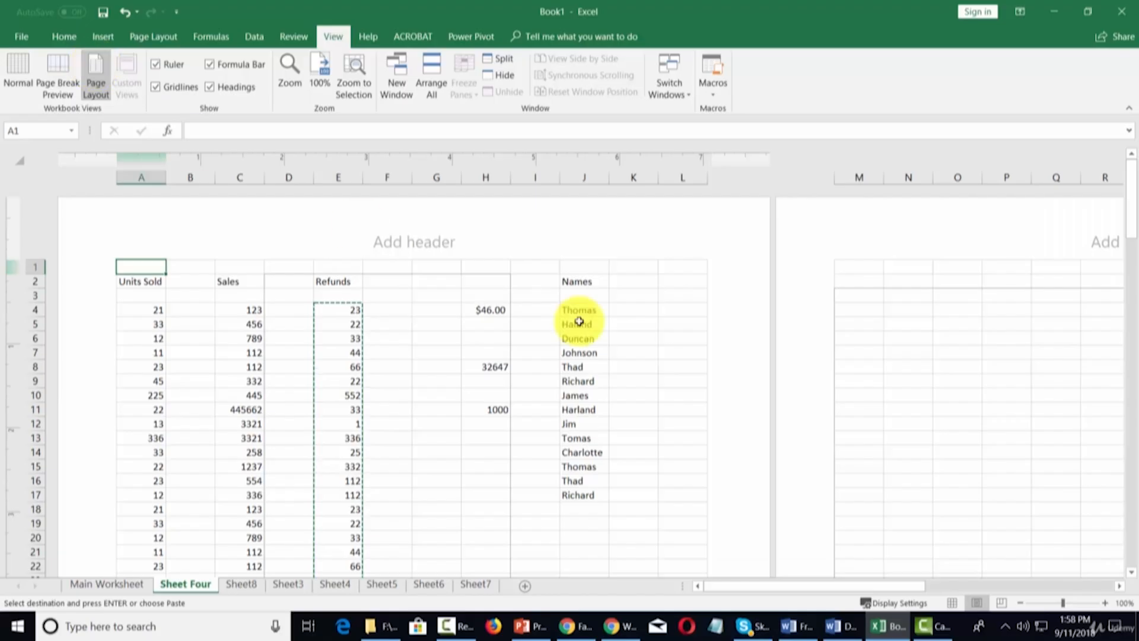
pyautogui.scroll(-12, 579, 320)
pyautogui.scroll(12, 578, 320)
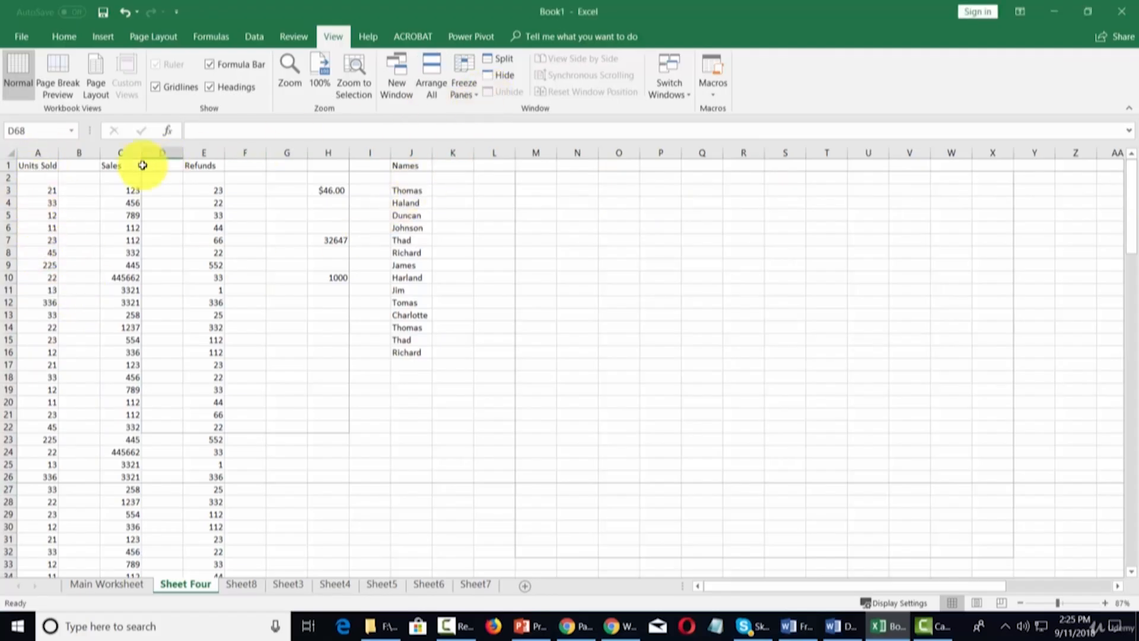
pyautogui.click(83, 153)
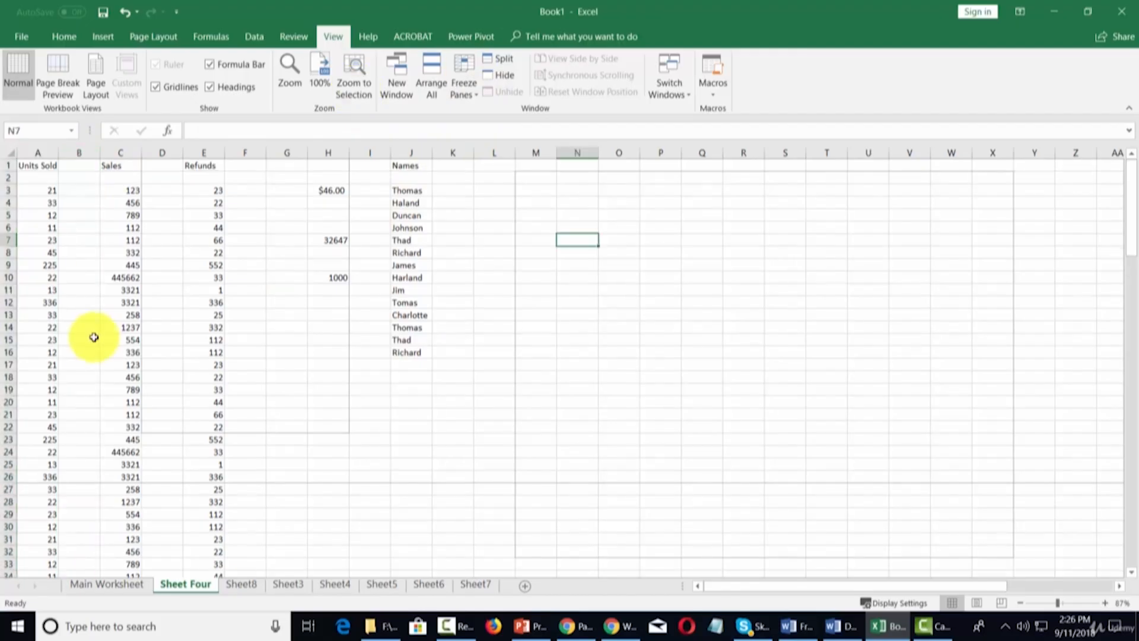
pyautogui.click(78, 153)
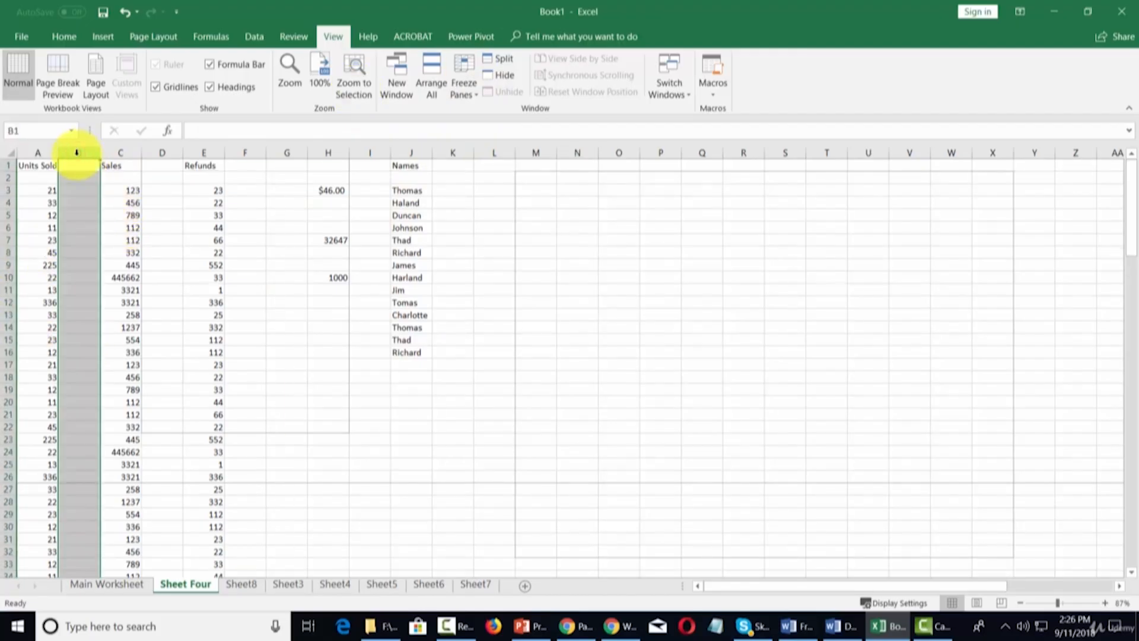
pyautogui.click(505, 59)
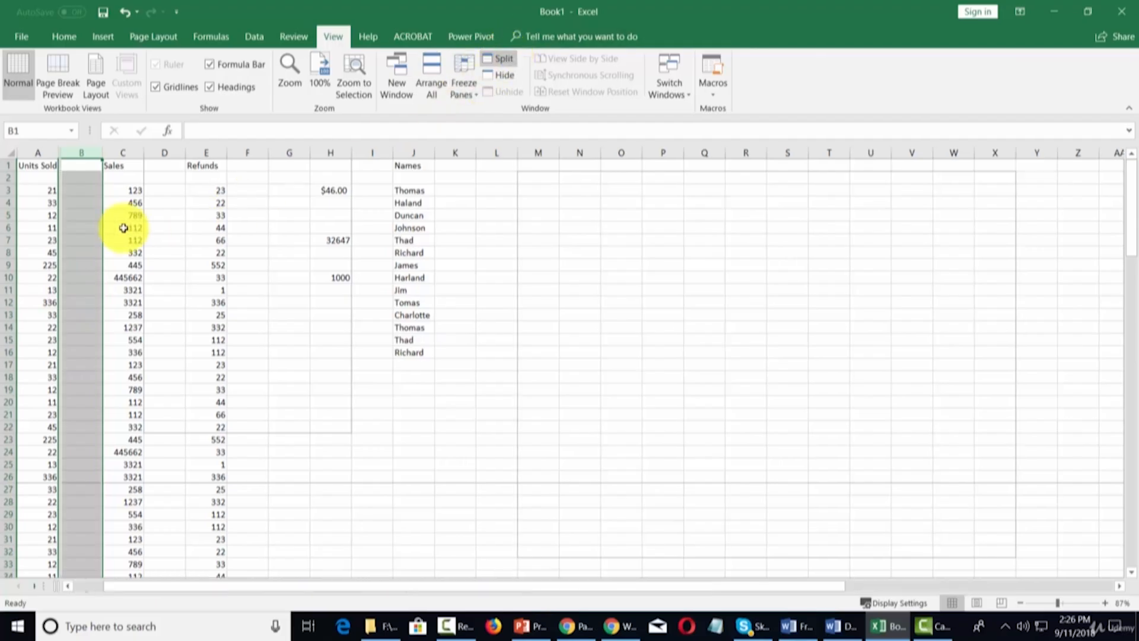
pyautogui.click(84, 168)
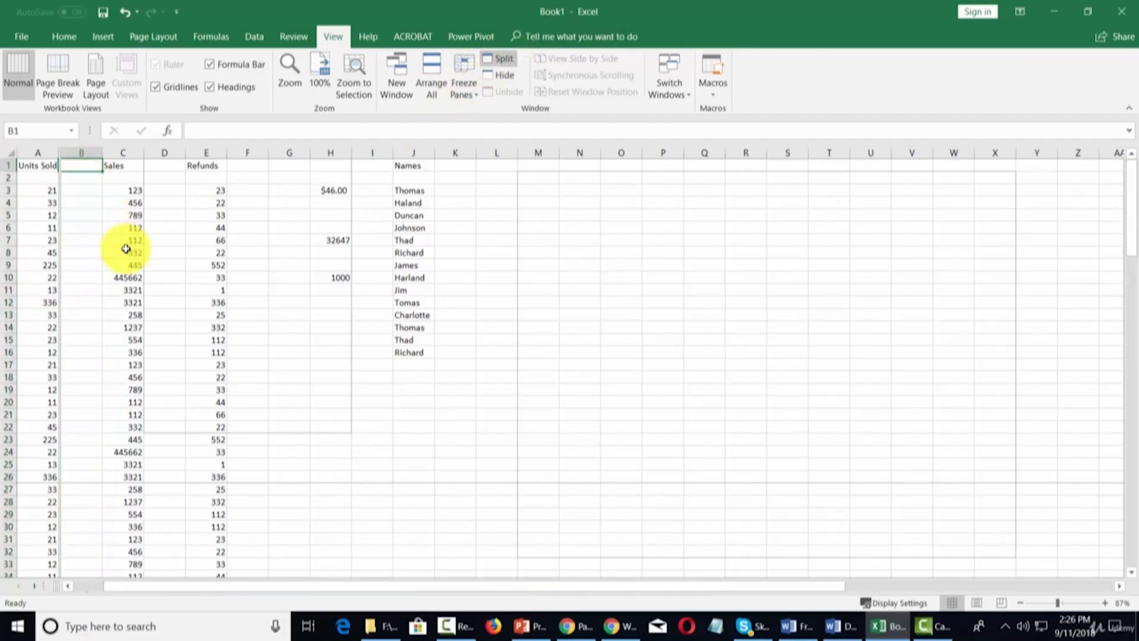
pyautogui.press('Right')
pyautogui.press('Right')
pyautogui.press('Right')
pyautogui.press('Right')
pyautogui.press('Right')
pyautogui.press('Right')
pyautogui.press('Right')
pyautogui.press('Right')
pyautogui.press('Right')
pyautogui.press('Right')
pyautogui.press('Right')
pyautogui.press('Right')
pyautogui.press('Right')
pyautogui.press('Right')
pyautogui.press('Right')
pyautogui.press('Right')
pyautogui.press('Right')
pyautogui.press('Right')
pyautogui.press('Right')
pyautogui.press('Right')
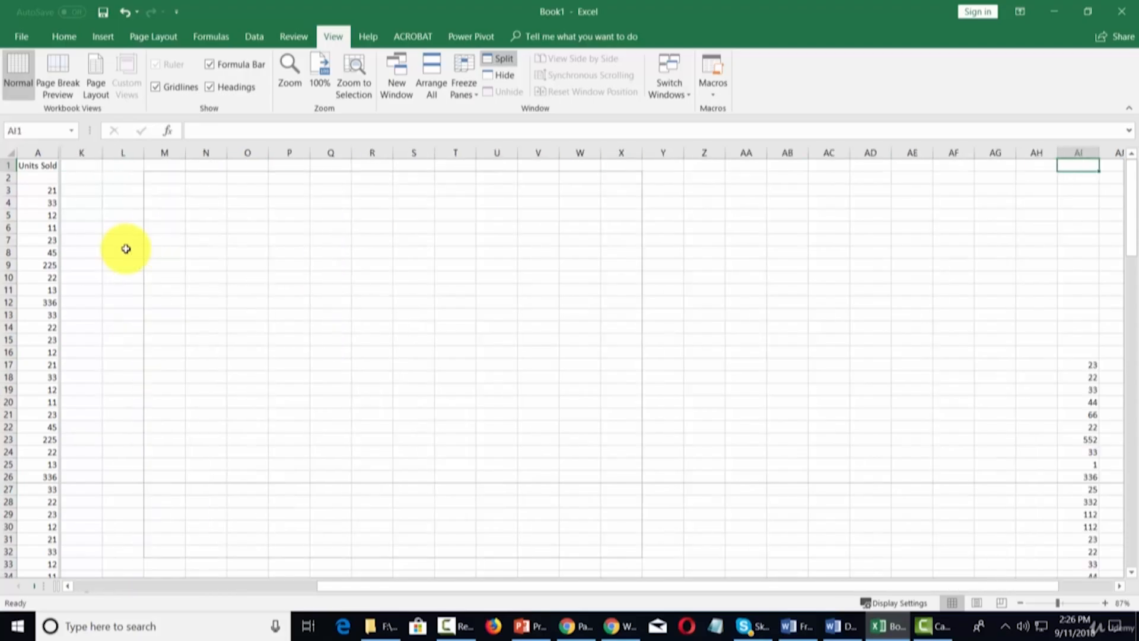
pyautogui.press('Right')
pyautogui.press('Right')
pyautogui.press('Right')
pyautogui.press('Right')
pyautogui.press('Right')
pyautogui.press('Right')
pyautogui.press('Right')
pyautogui.press('Right')
pyautogui.press('Right')
pyautogui.press('Right')
pyautogui.press('Right')
pyautogui.press('Right')
pyautogui.press('Right')
pyautogui.press('Right')
pyautogui.press('Right')
pyautogui.press('Right')
pyautogui.press('Right')
pyautogui.press('Right')
pyautogui.press('Right')
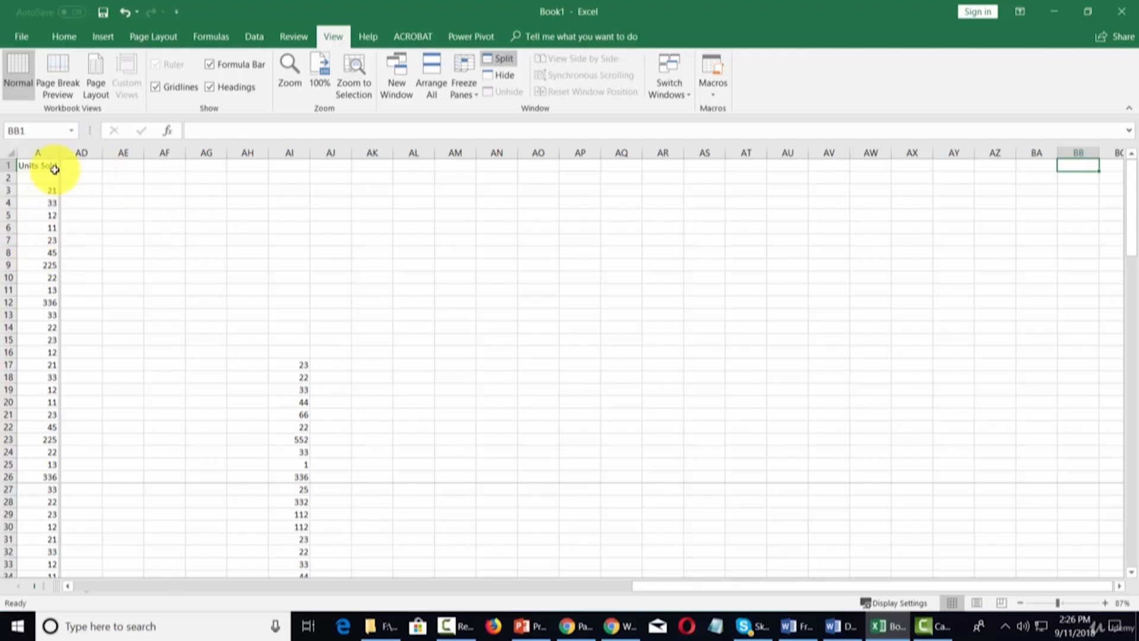
pyautogui.click(206, 213)
pyautogui.press('Right')
pyautogui.press('Right')
pyautogui.press('Right')
pyautogui.press('Right')
pyautogui.press('Right')
pyautogui.press('Right')
pyautogui.press('Right')
pyautogui.press('Right')
pyautogui.press('Right')
pyautogui.press('Right')
pyautogui.press('Right')
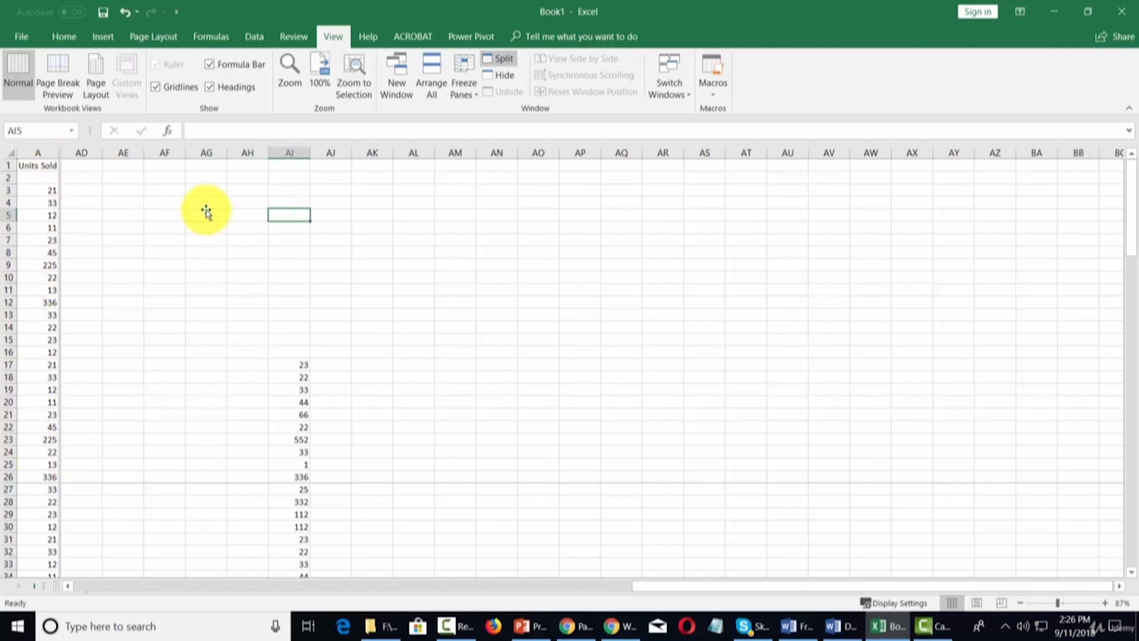
pyautogui.press('Right')
pyautogui.press('Right')
pyautogui.press('Right')
pyautogui.press('Right')
pyautogui.press('Right')
pyautogui.press('Right')
pyautogui.press('Right')
pyautogui.press('Right')
pyautogui.press('Right')
pyautogui.press('Right')
pyautogui.press('Right')
pyautogui.press('Right')
pyautogui.press('Right')
pyautogui.press('Right')
pyautogui.press('Right')
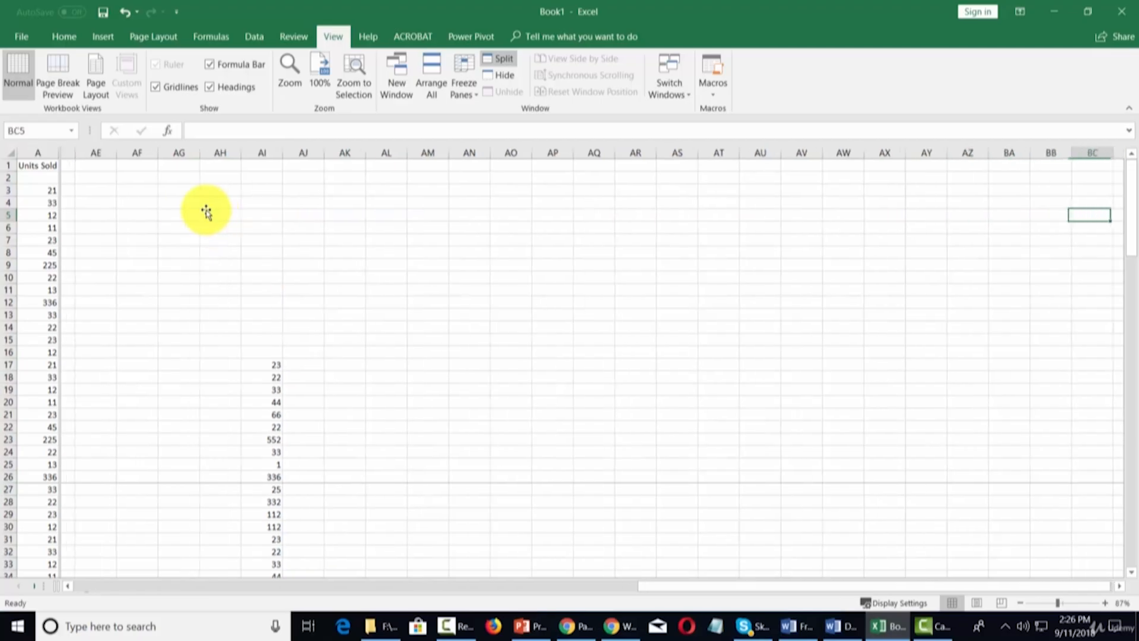
pyautogui.press('Right')
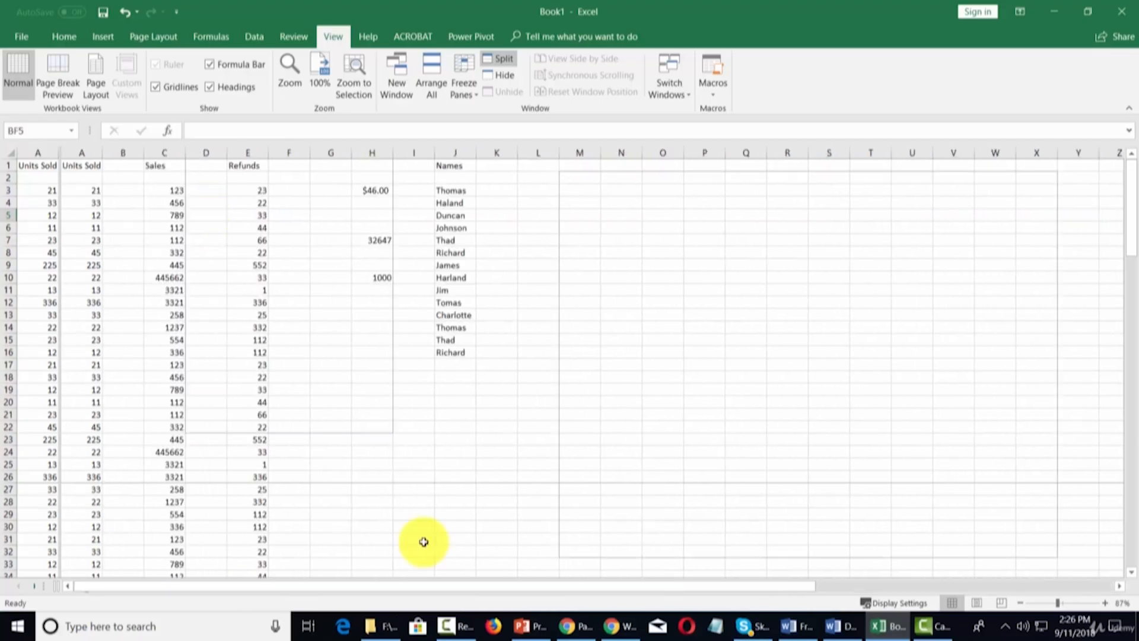
pyautogui.click(504, 59)
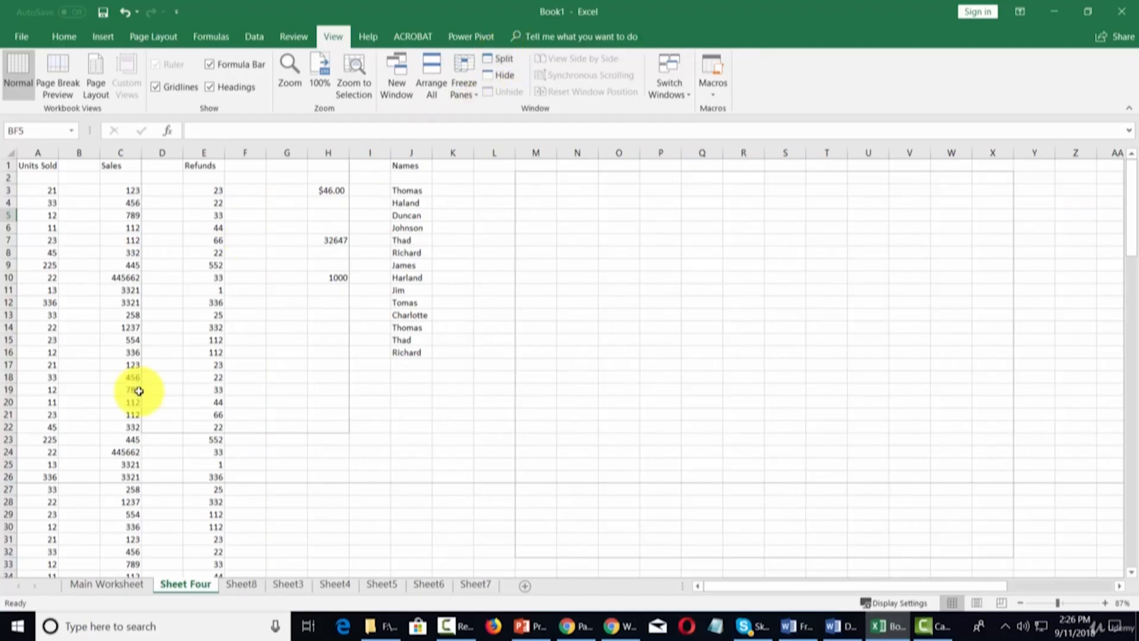
# Step: Split Sheet Four into two panes above row 26
pyautogui.click(10, 476)
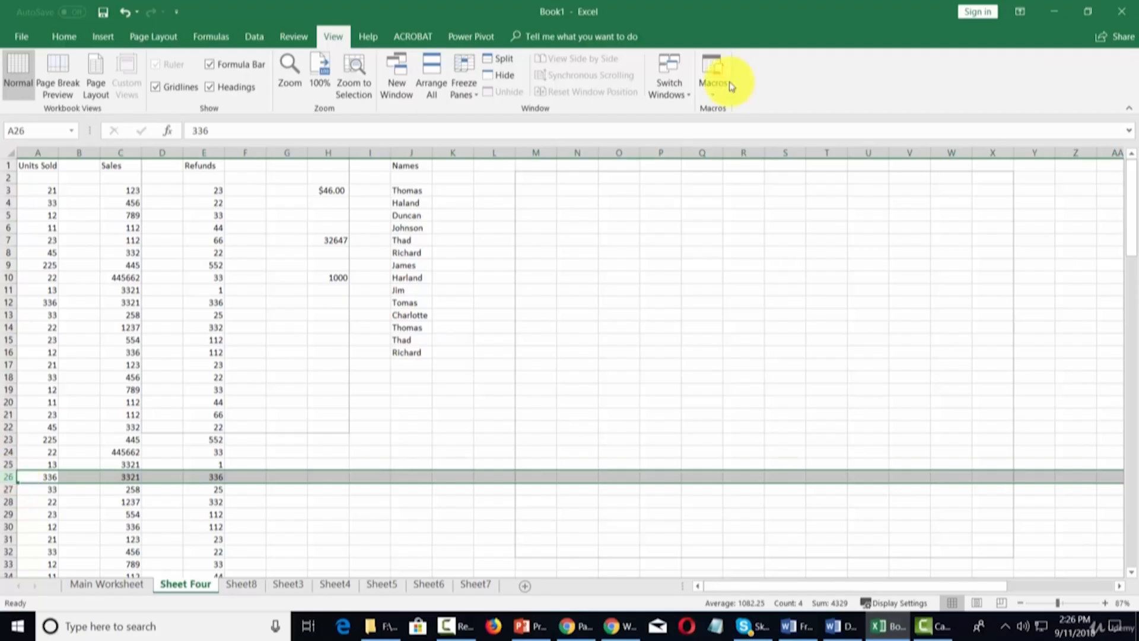
pyautogui.click(497, 59)
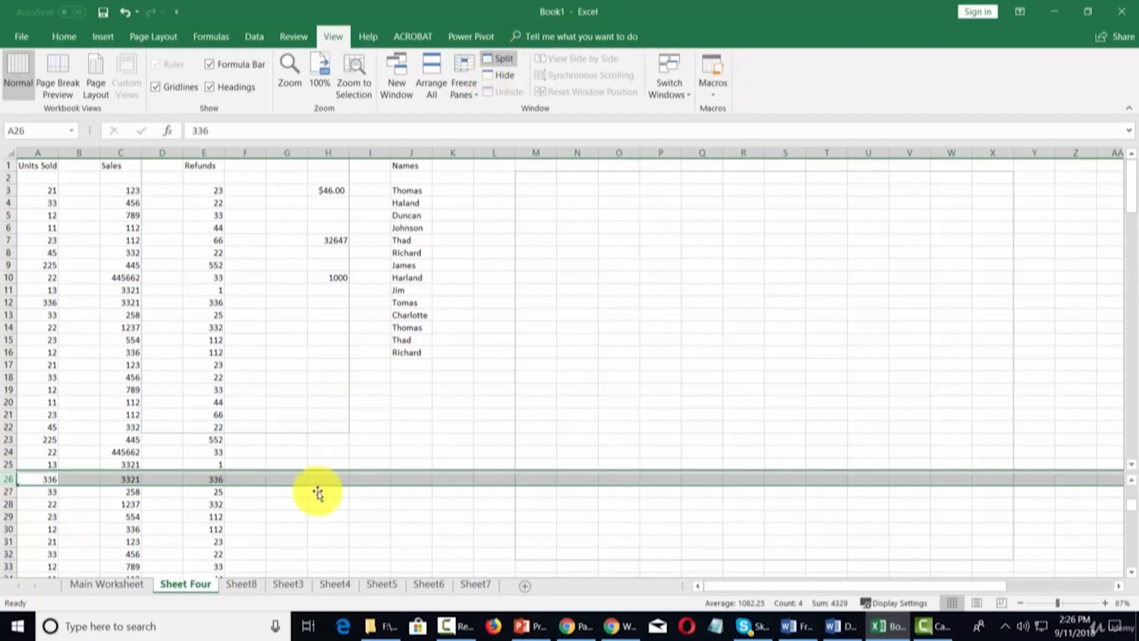
pyautogui.click(318, 528)
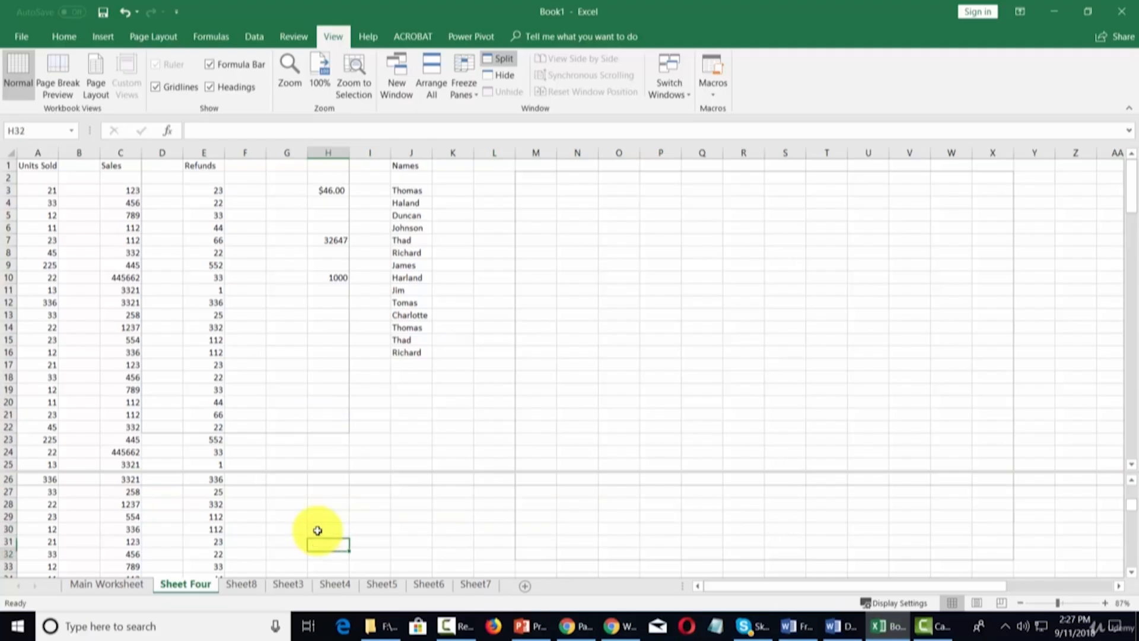
# Step: Remove the split and open the Freeze Panes options with row 1 selected
pyautogui.doubleClick(563, 473)
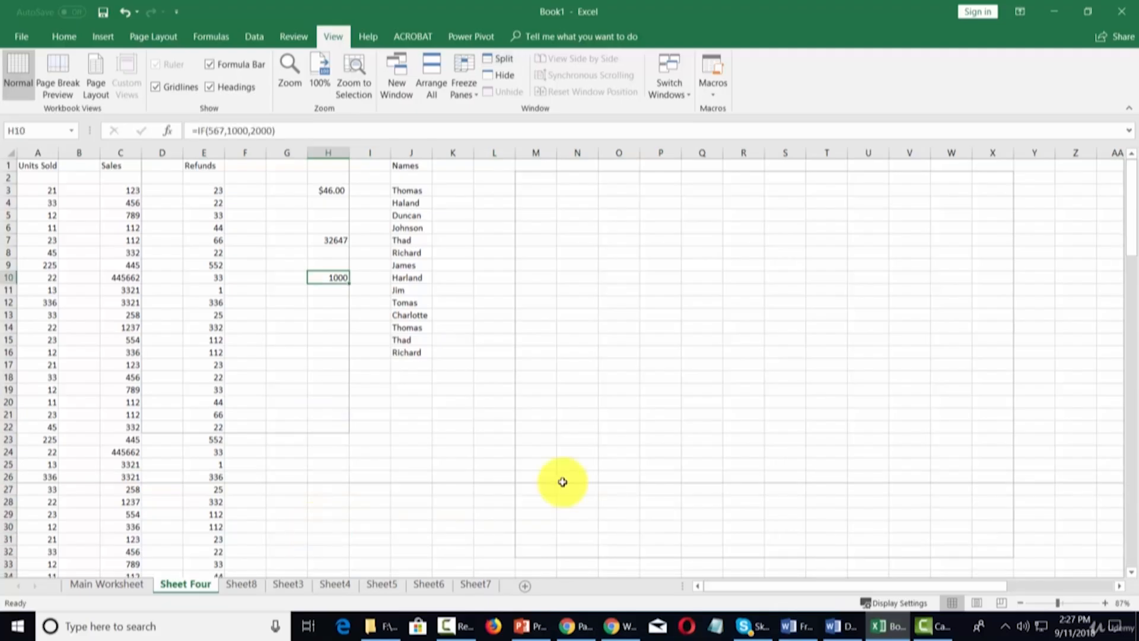
pyautogui.click(9, 166)
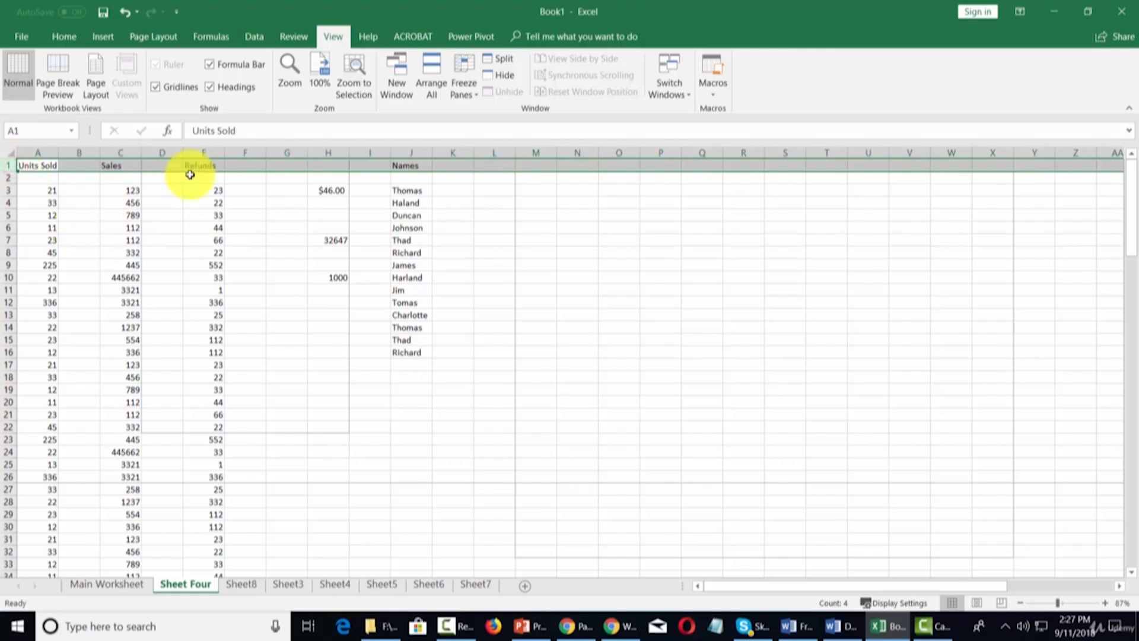
pyautogui.click(475, 95)
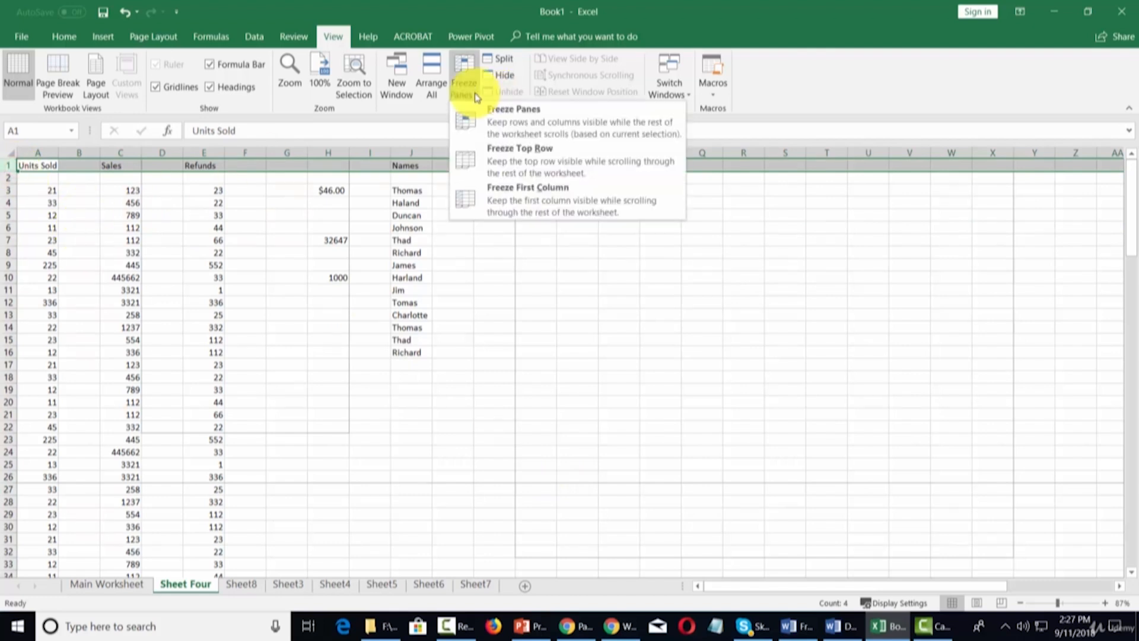
# Step: Freeze the top row (Units Sold, Sales, Refunds, Names) and scroll down column B to confirm it stays visible
pyautogui.click(517, 159)
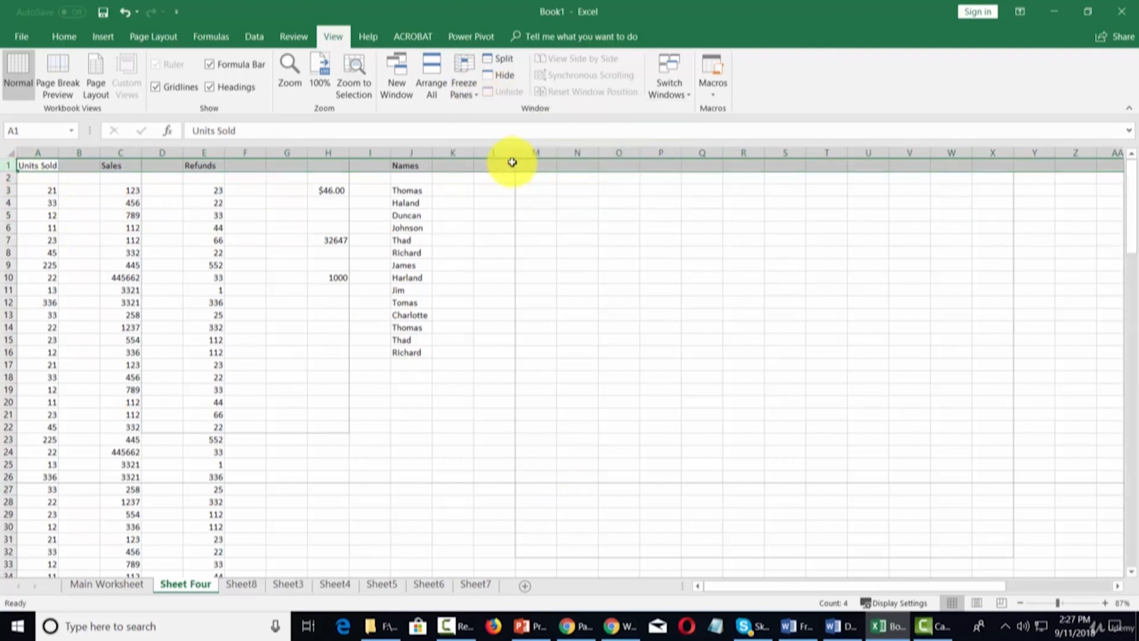
pyautogui.click(81, 191)
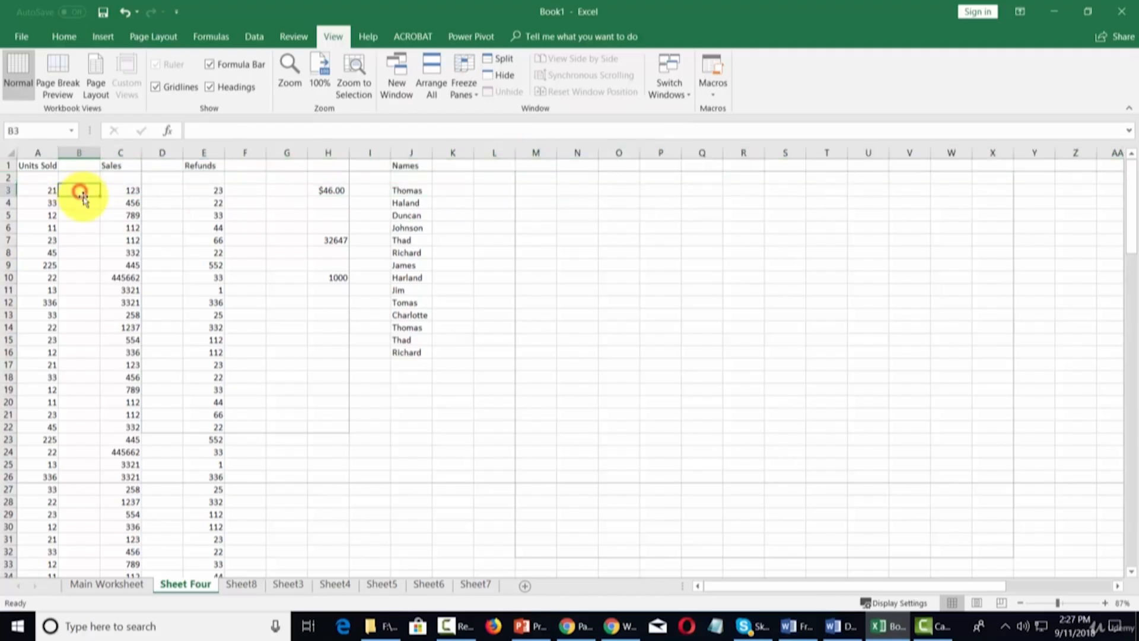
pyautogui.press('Down')
pyautogui.press('Down')
pyautogui.press('Down')
pyautogui.press('Down')
pyautogui.press('Down')
pyautogui.press('Down')
pyautogui.press('Down')
pyautogui.press('Down')
pyautogui.press('Down')
pyautogui.press('Down')
pyautogui.press('Down')
pyautogui.press('Down')
pyautogui.press('Down')
pyautogui.press('Down')
pyautogui.press('Down')
pyautogui.press('Down')
pyautogui.press('Down')
pyautogui.press('Down')
pyautogui.press('Down')
pyautogui.press('Down')
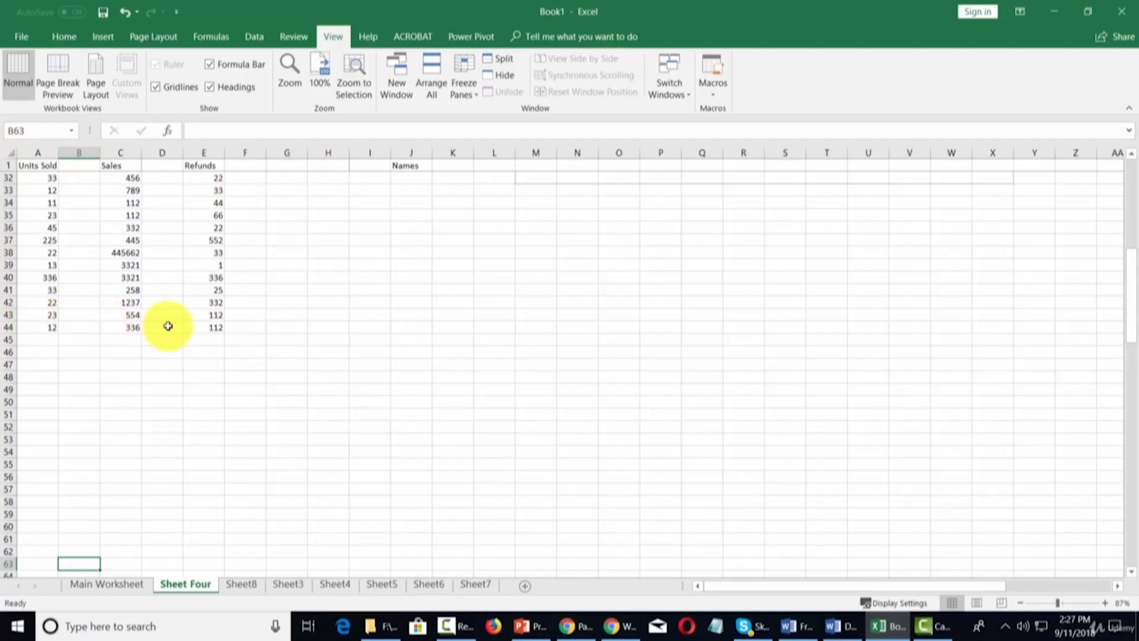
pyautogui.scroll(10, 428, 144)
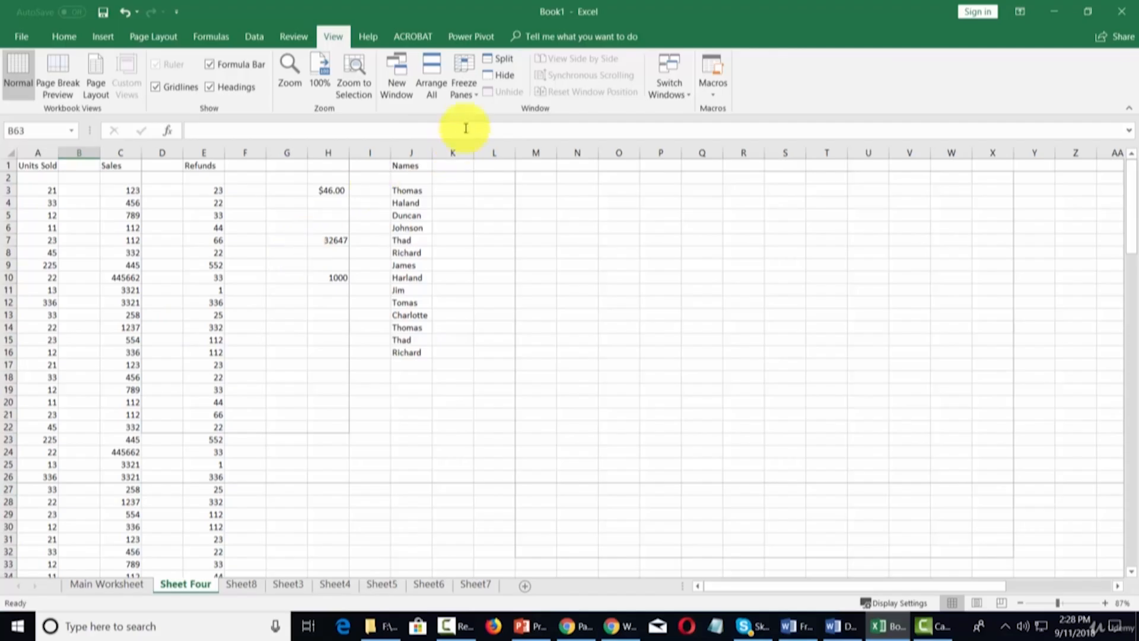
pyautogui.click(472, 95)
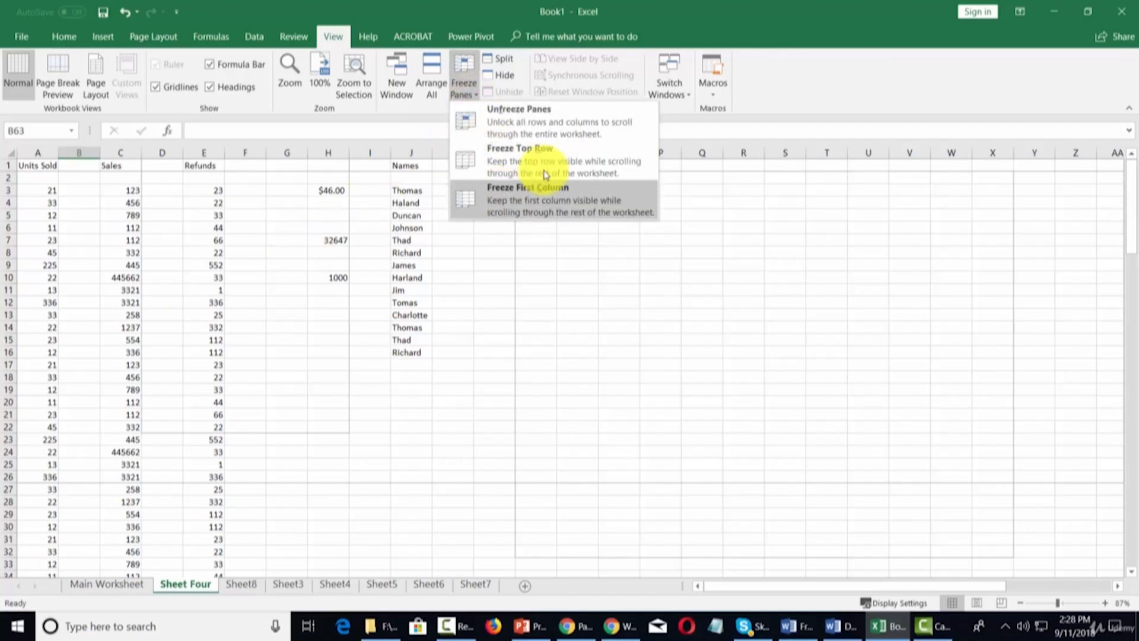
pyautogui.click(815, 92)
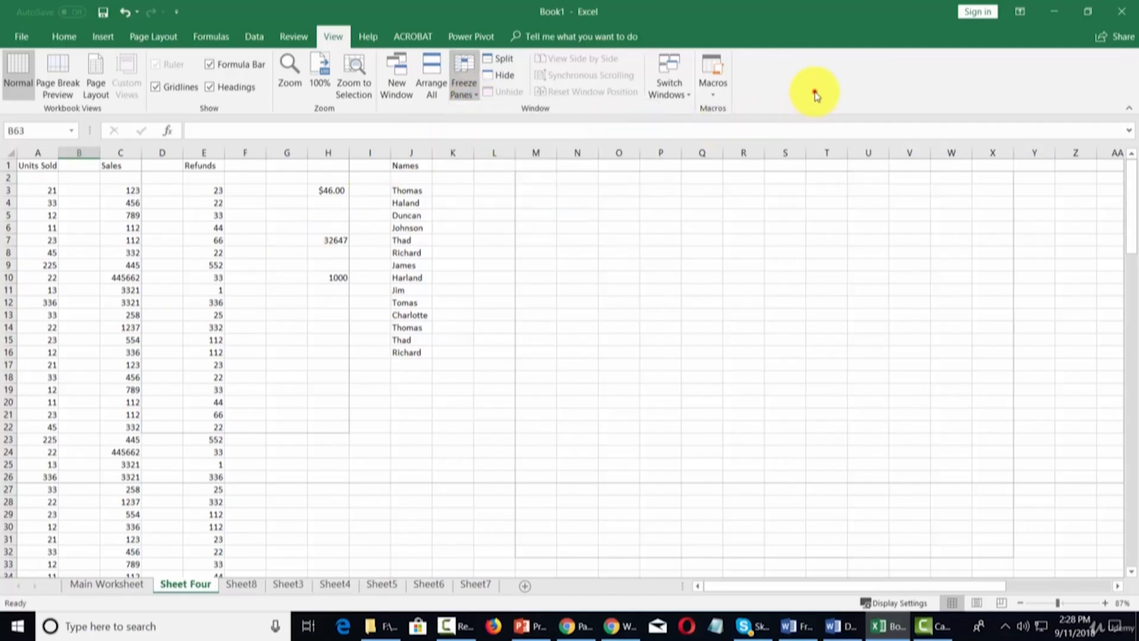
pyautogui.click(714, 99)
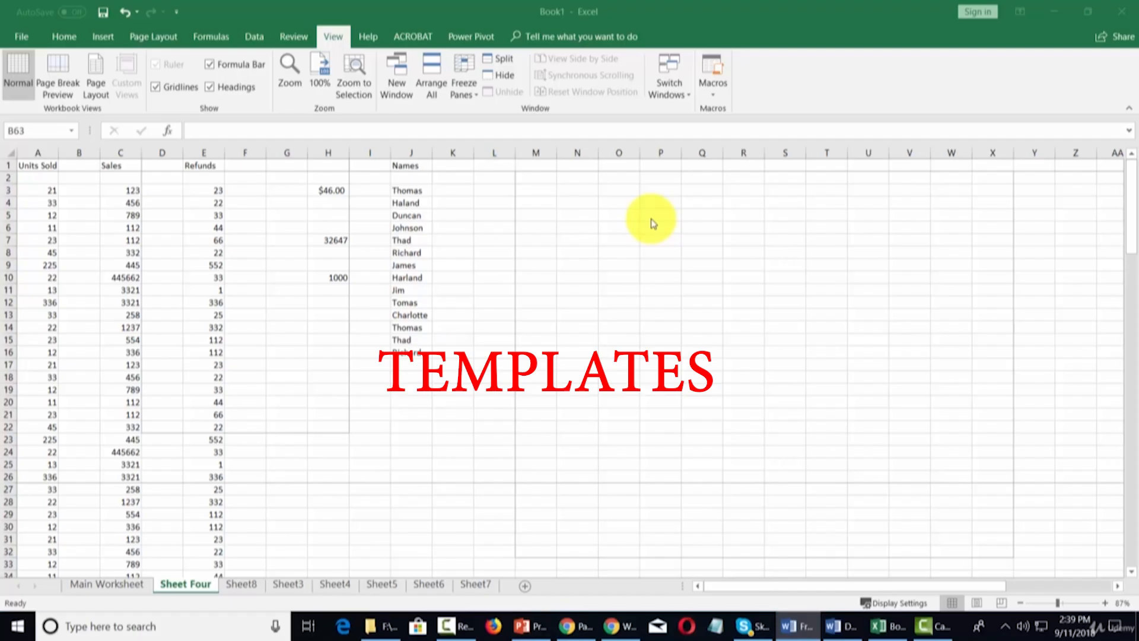
# Step: Go to File > New and browse the template thumbnails, such as Weekly Meal Planner
pyautogui.click(22, 37)
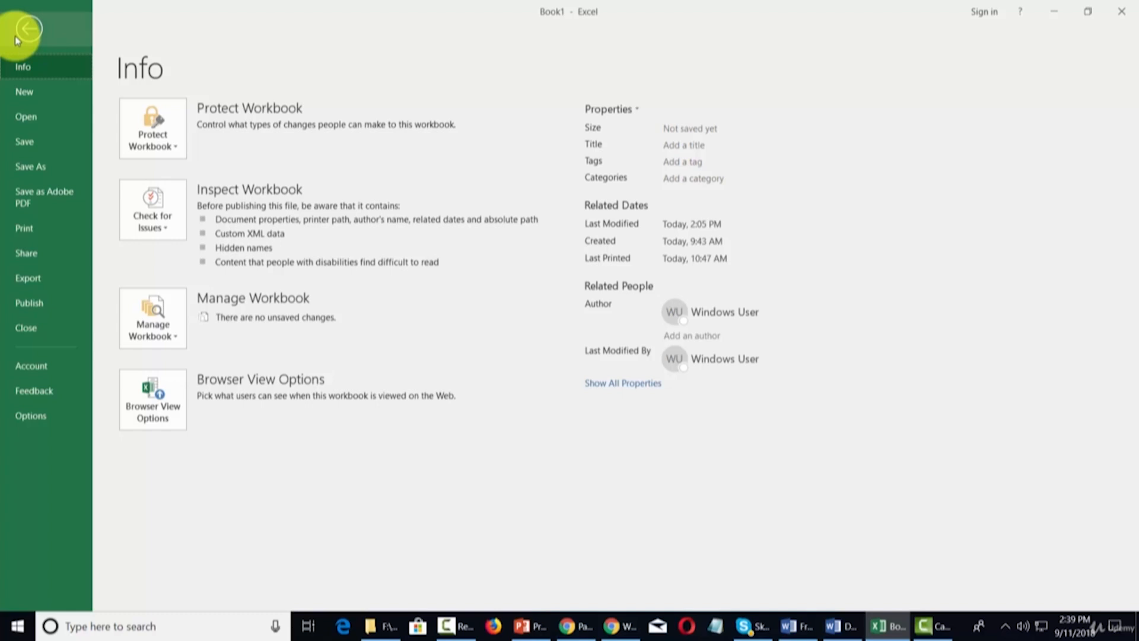
pyautogui.click(24, 94)
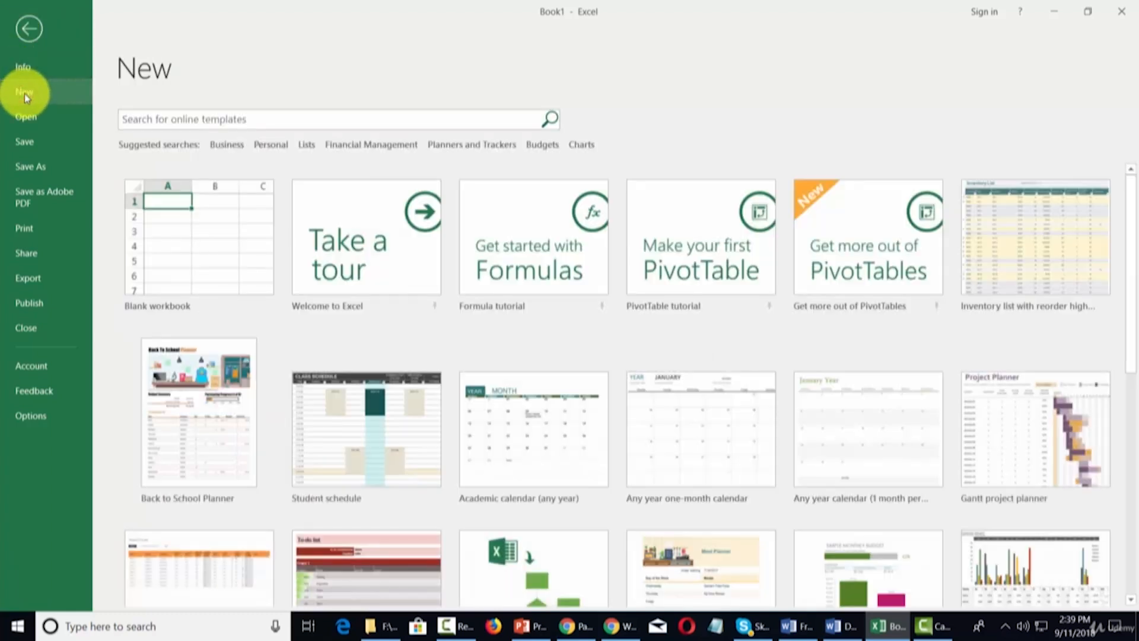
pyautogui.scroll(-1, 530, 239)
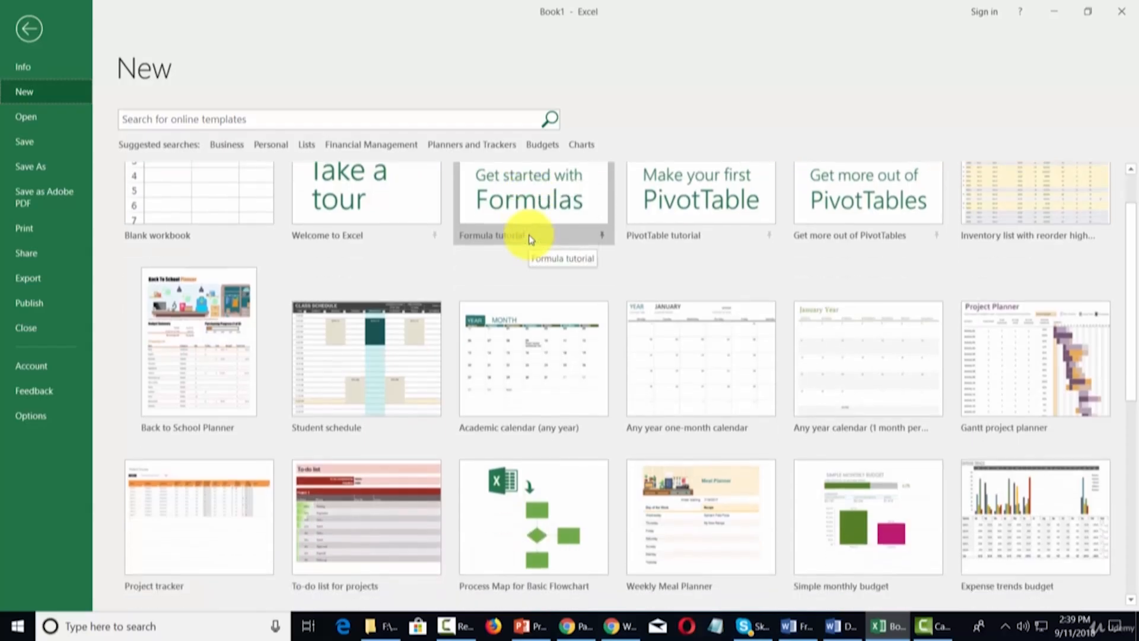
pyautogui.scroll(-4, 530, 239)
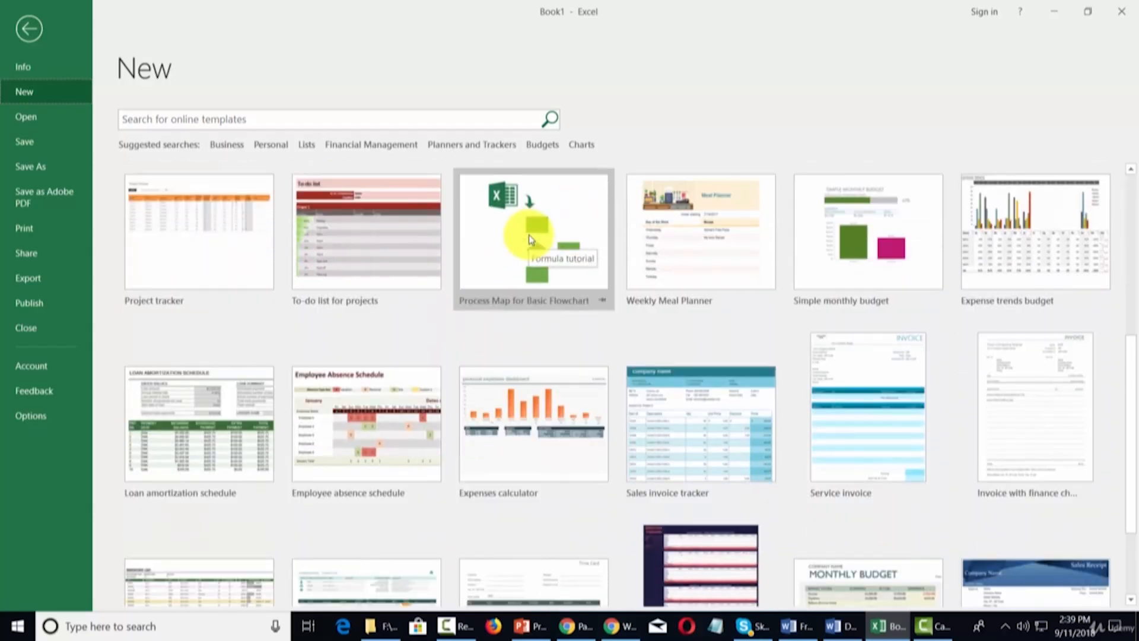
pyautogui.scroll(-3, 530, 239)
pyautogui.scroll(4, 530, 240)
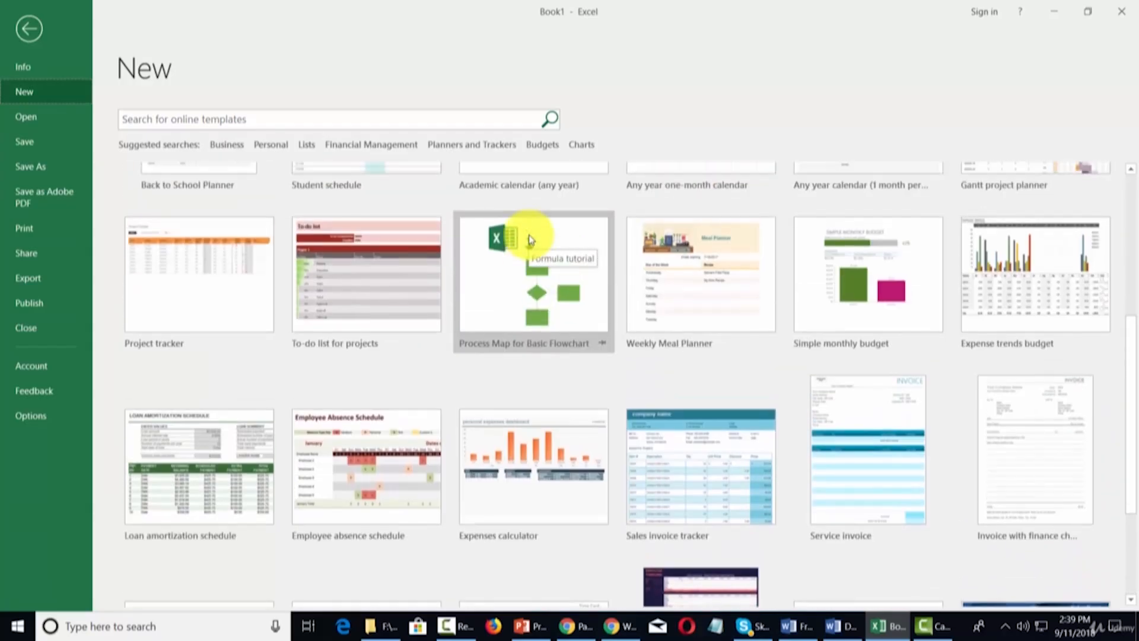
pyautogui.scroll(2, 530, 239)
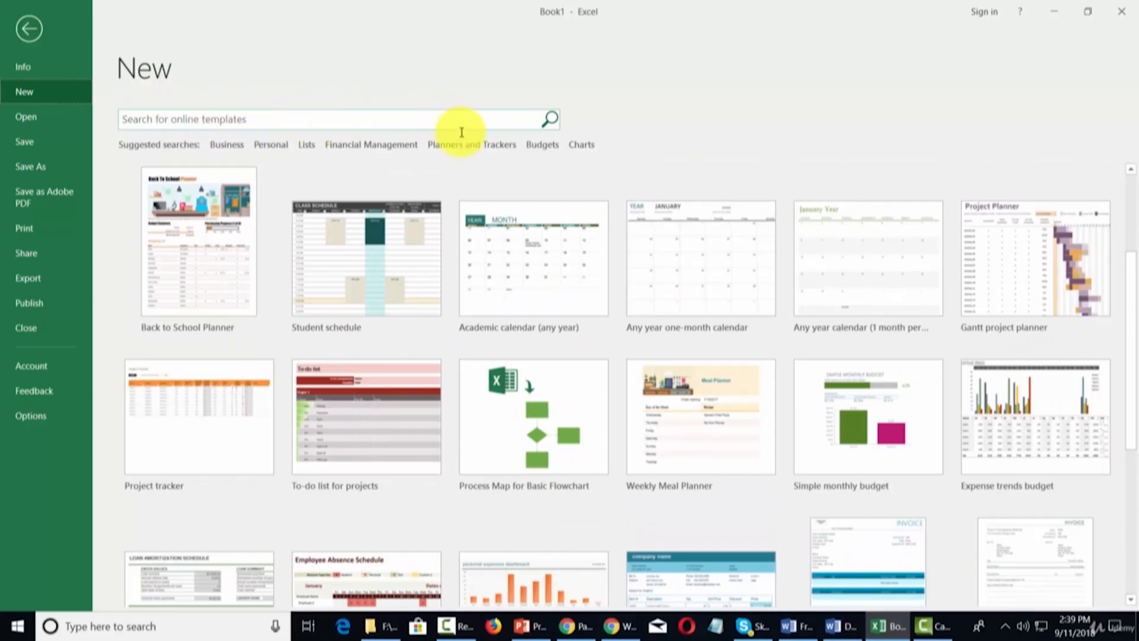
pyautogui.scroll(-2, 636, 221)
pyautogui.scroll(-1, 636, 224)
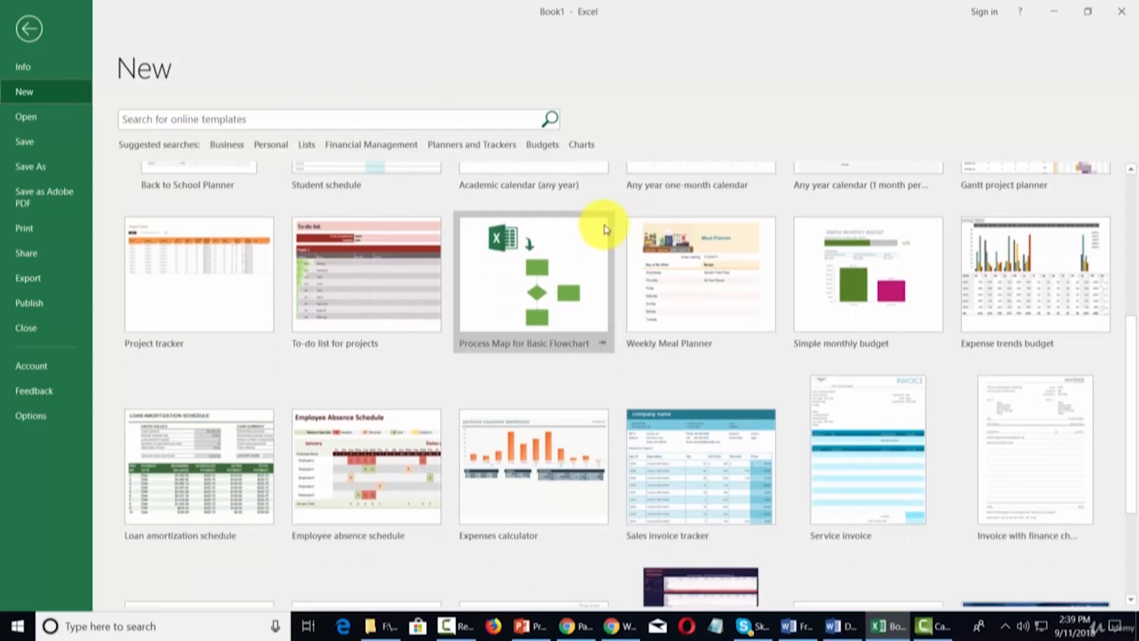
# Step: Preview the Expense trends budget template and create the Expense trends budget1 workbook from it
pyautogui.click(1005, 280)
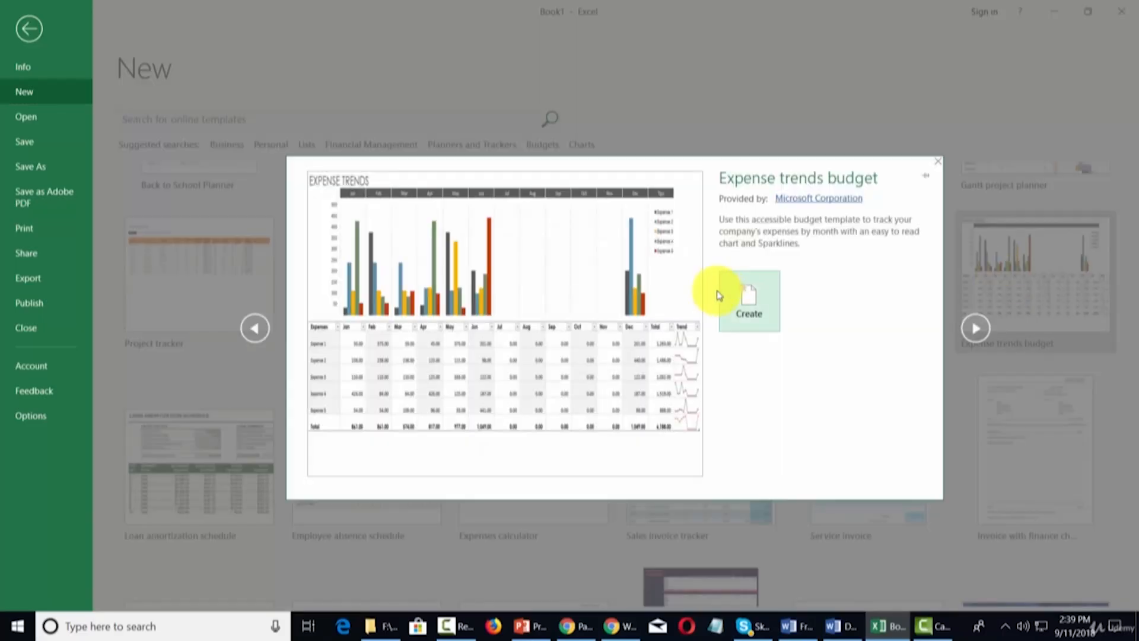
pyautogui.click(755, 298)
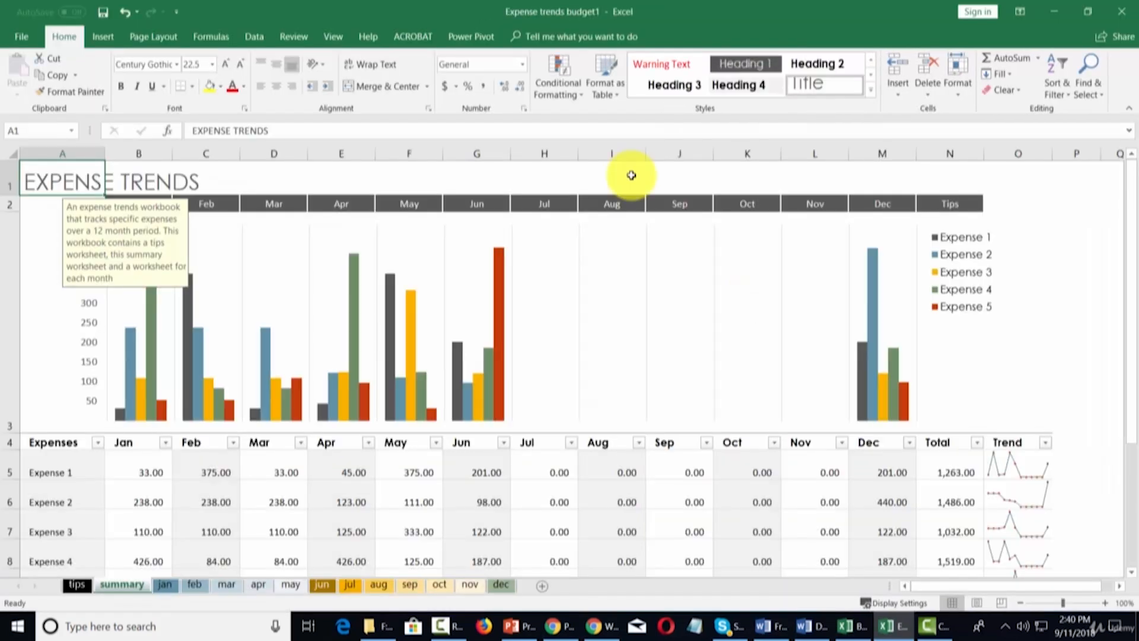
pyautogui.scroll(-2, 631, 175)
pyautogui.scroll(2, 629, 196)
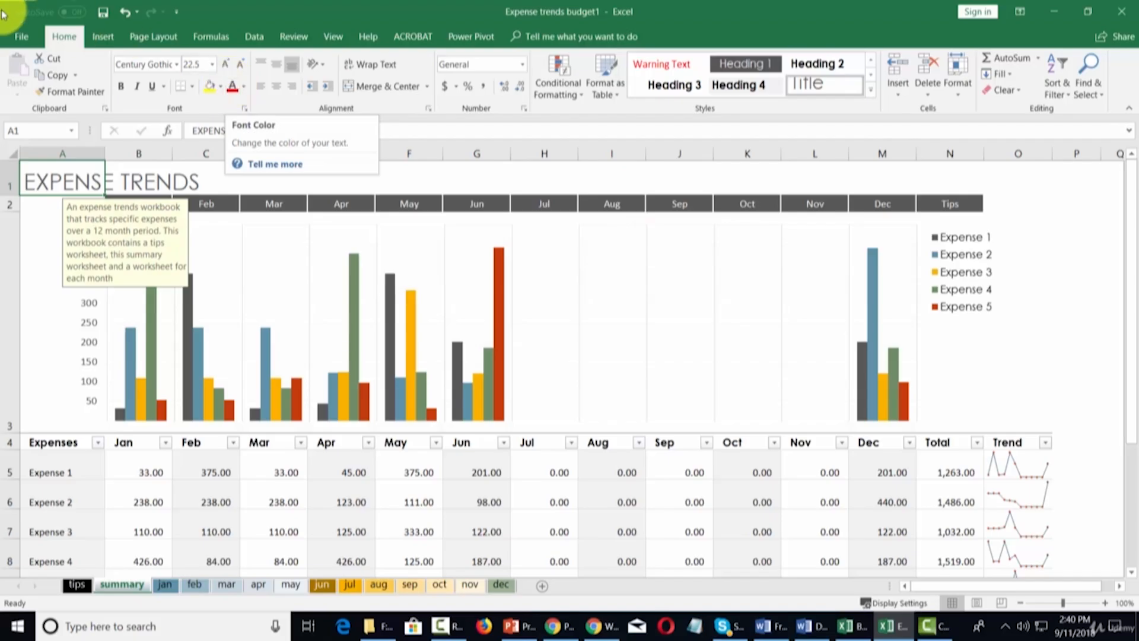
# Step: Search the online templates for 'marketing' from the File > New page
pyautogui.click(21, 35)
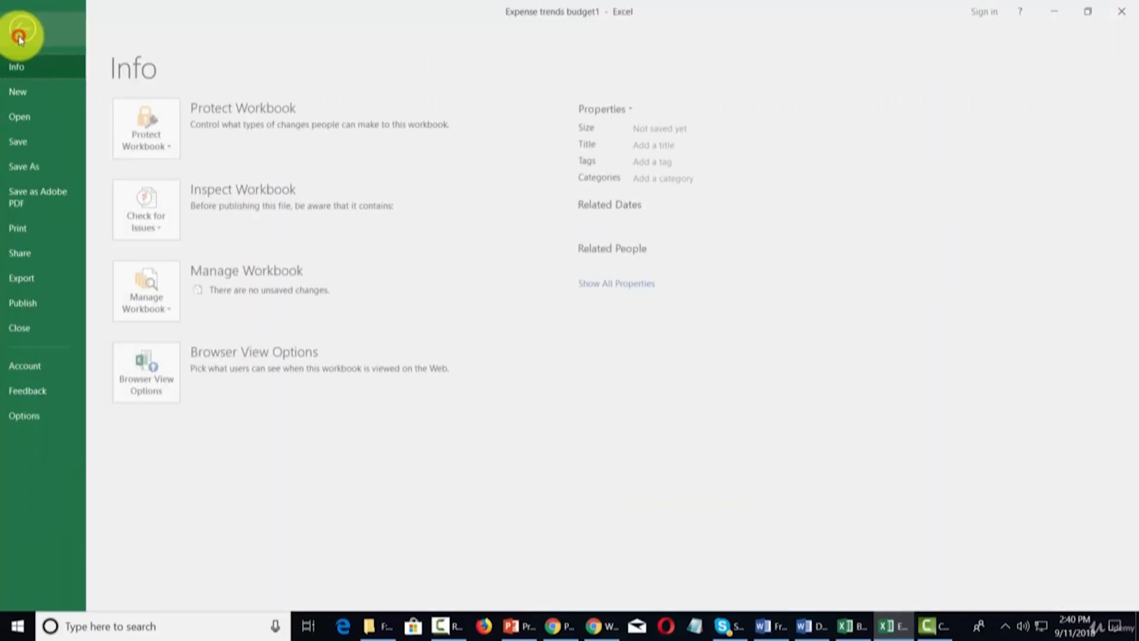
pyautogui.click(27, 96)
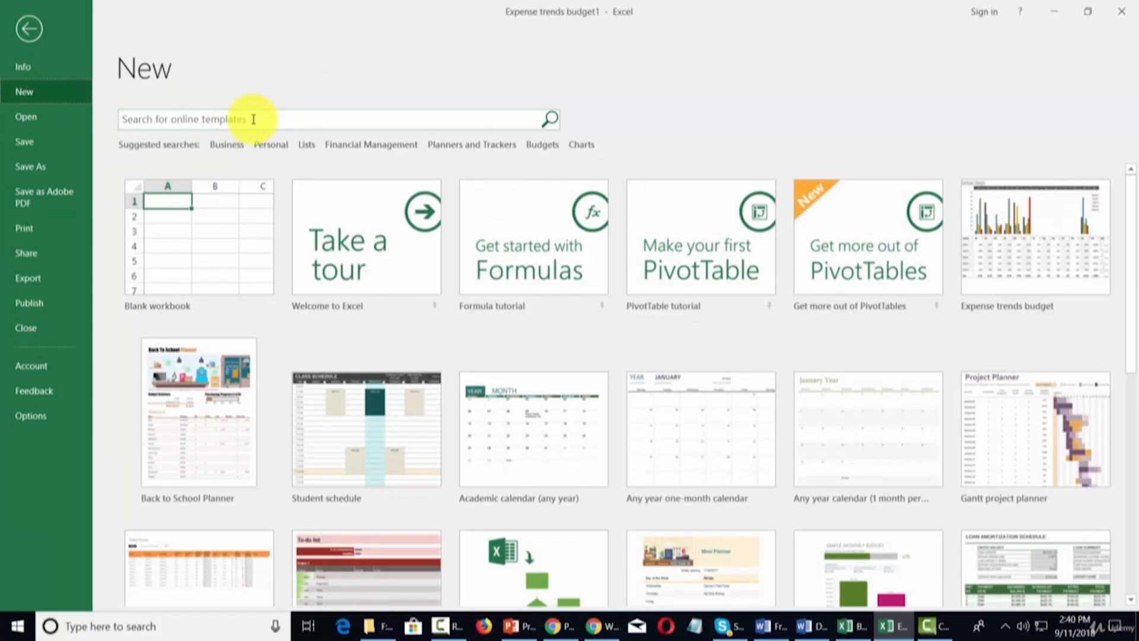
pyautogui.click(254, 119)
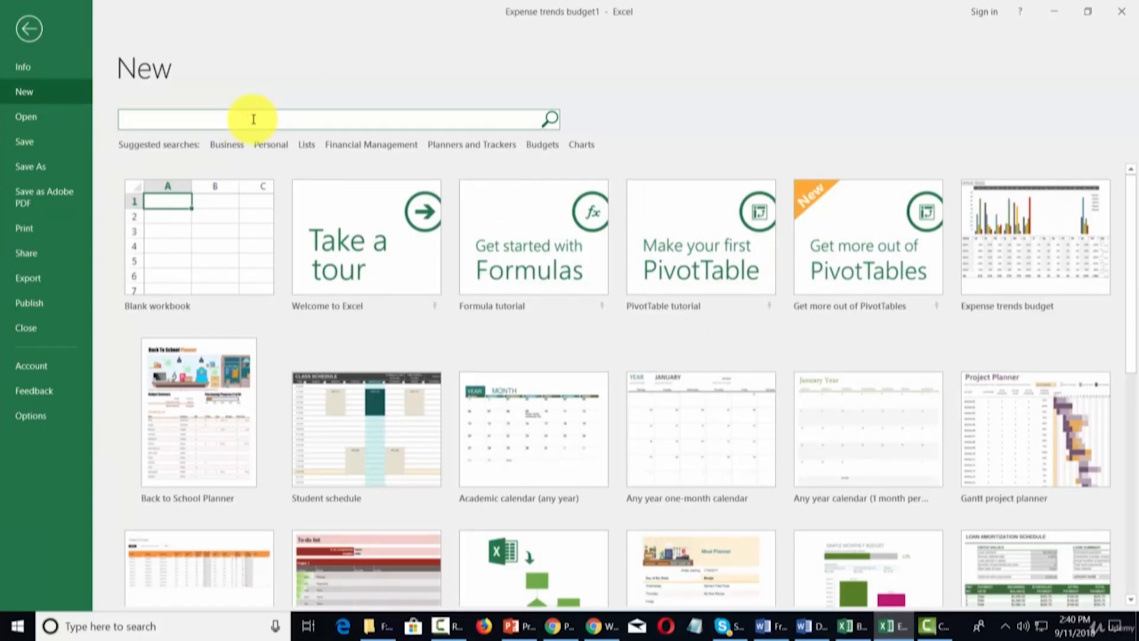
pyautogui.write('marketing')
pyautogui.press('Return')
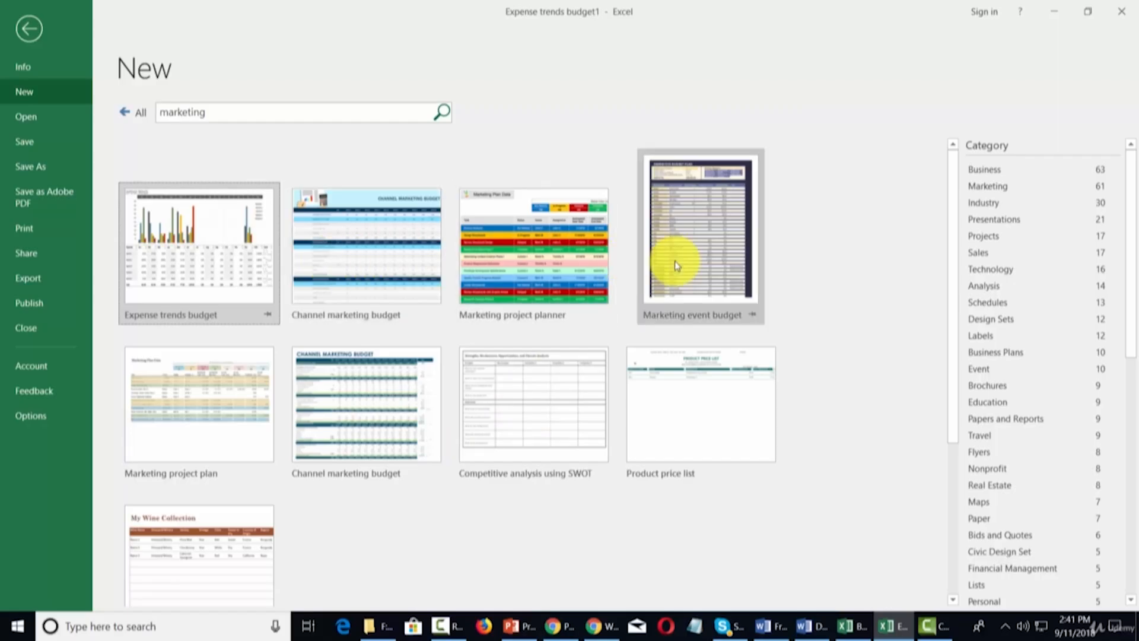
# Step: Create a workbook from Marketing event budget and view its CATEGORY CHART and START sheets
pyautogui.click(711, 255)
pyautogui.click(671, 341)
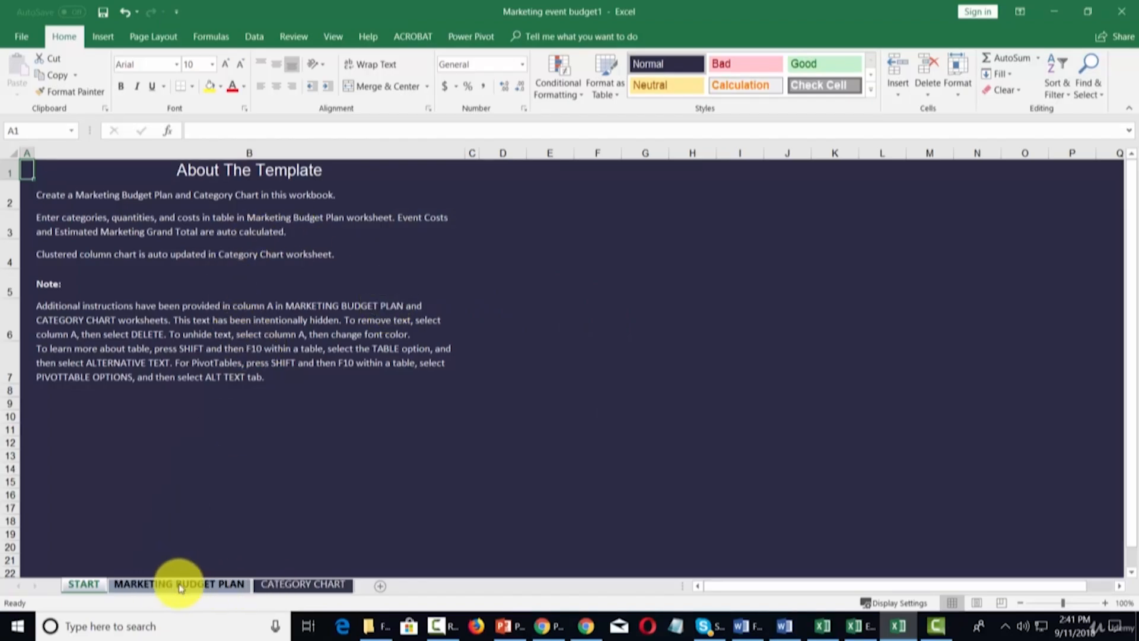
pyautogui.click(300, 586)
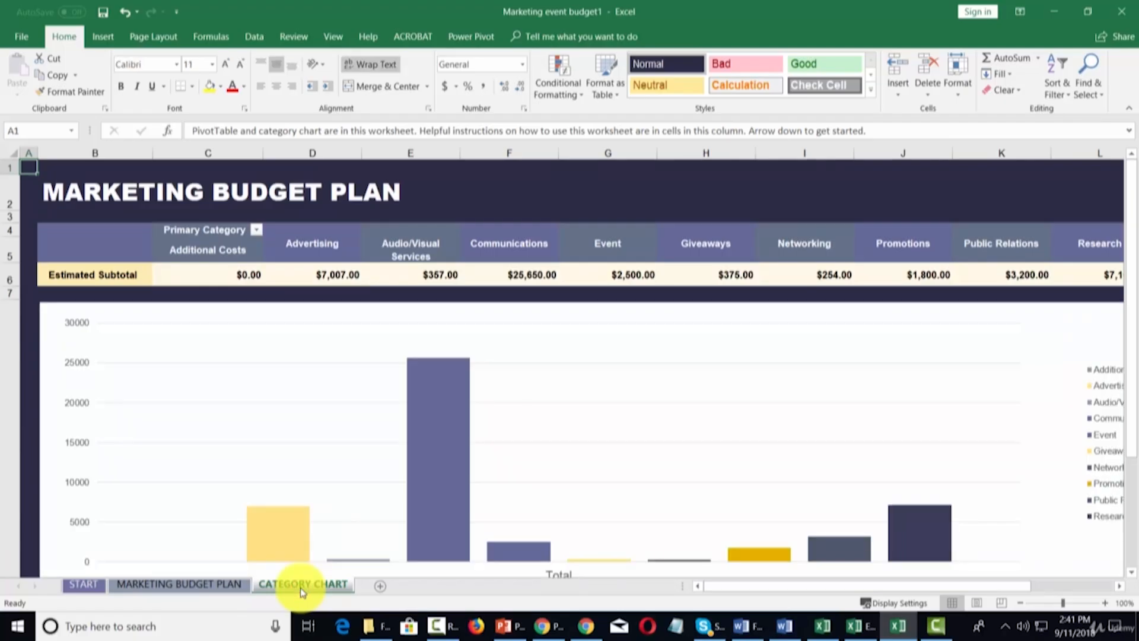
pyautogui.click(83, 585)
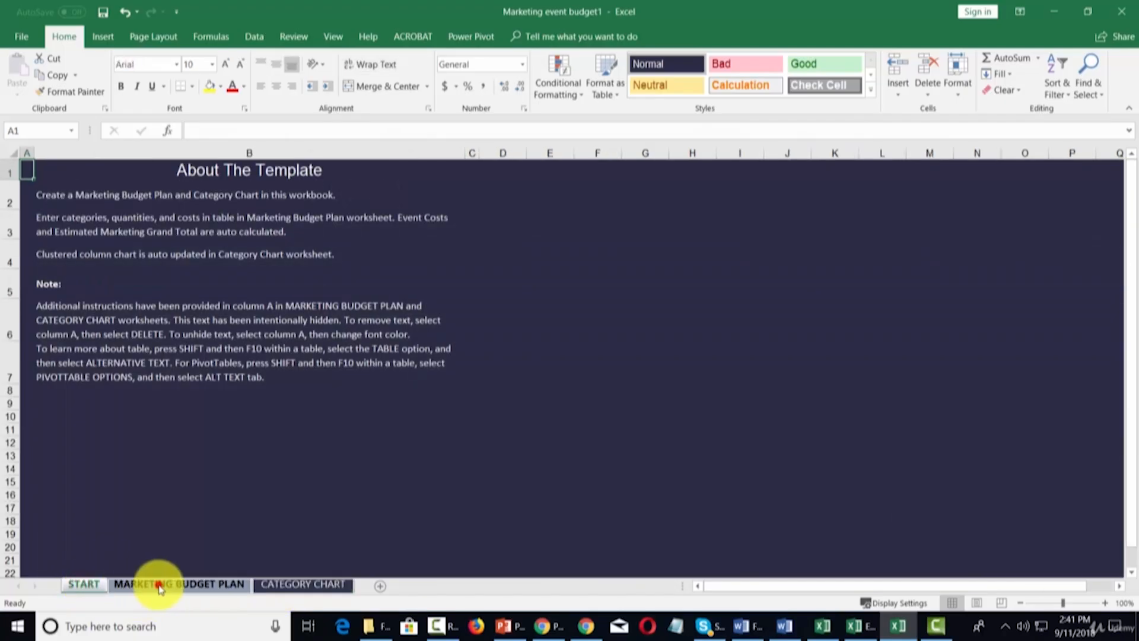
# Step: Browse the MARKETING BUDGET PLAN sheet and select cell B11 in its budget table
pyautogui.click(158, 586)
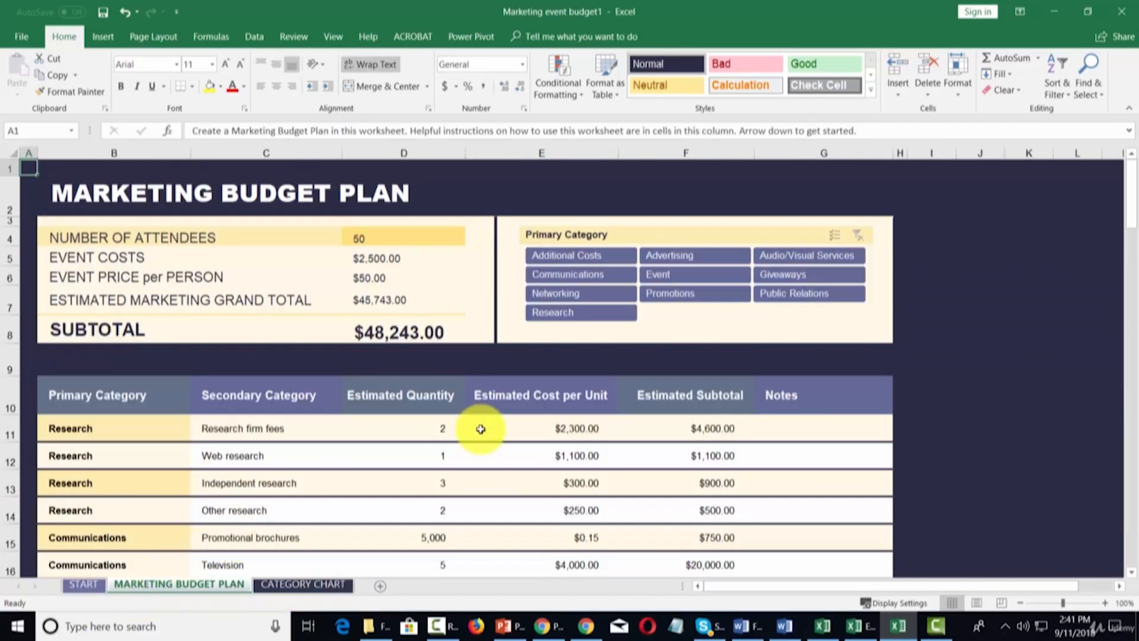
pyautogui.scroll(-3, 481, 428)
pyautogui.scroll(3, 481, 429)
pyautogui.scroll(-1, 481, 428)
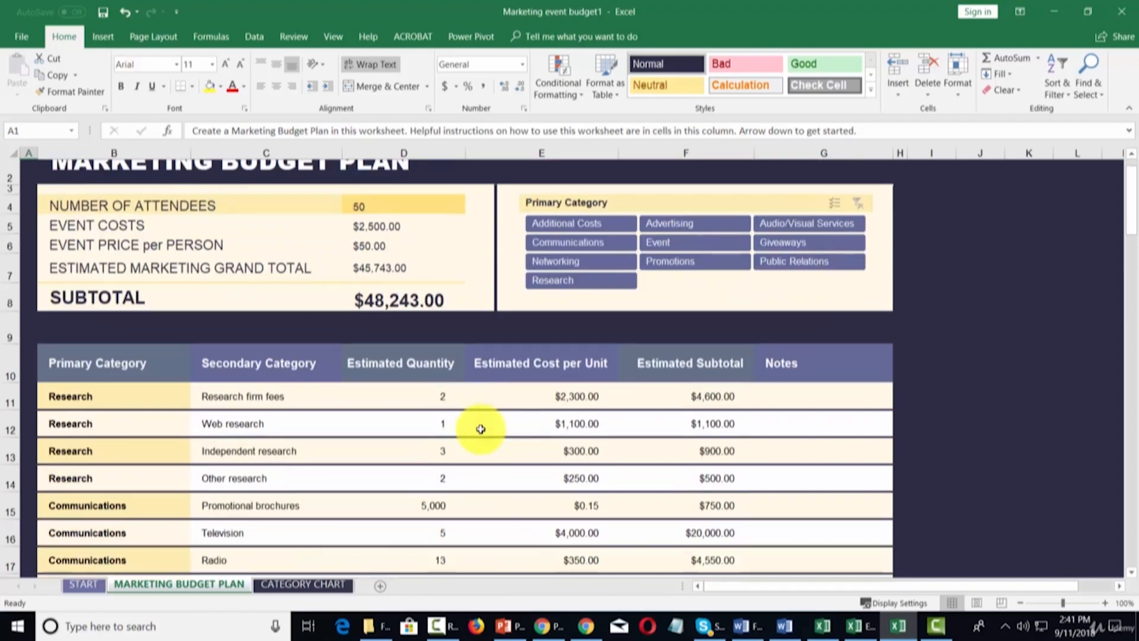
pyautogui.scroll(-1, 481, 429)
pyautogui.click(83, 363)
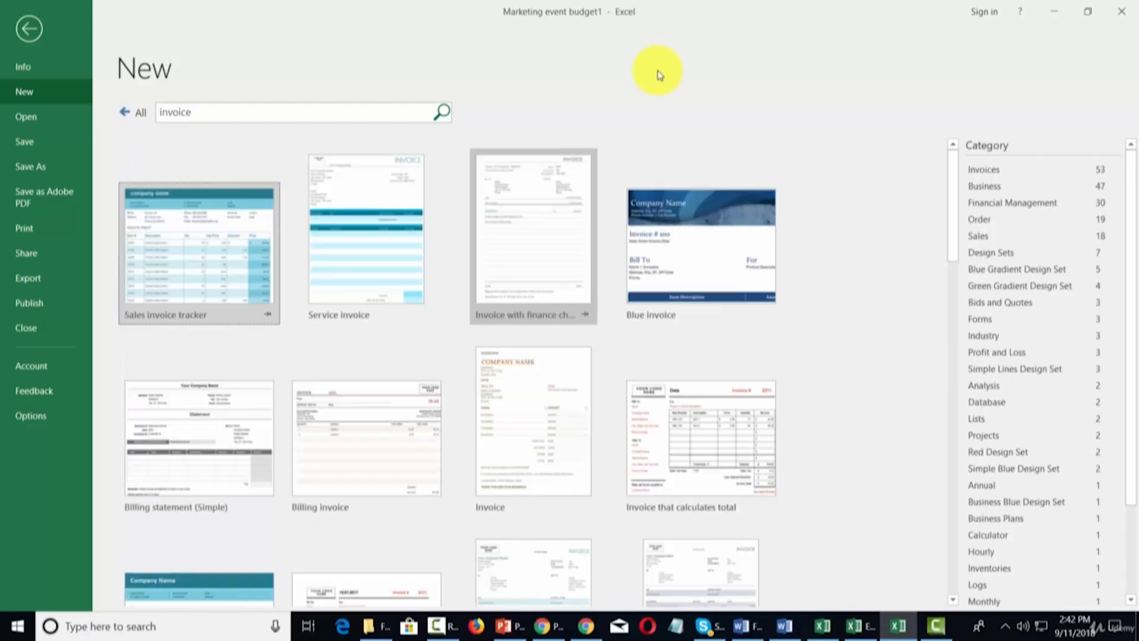
# Step: Preview the Service invoice template and create a workbook from it
pyautogui.click(369, 222)
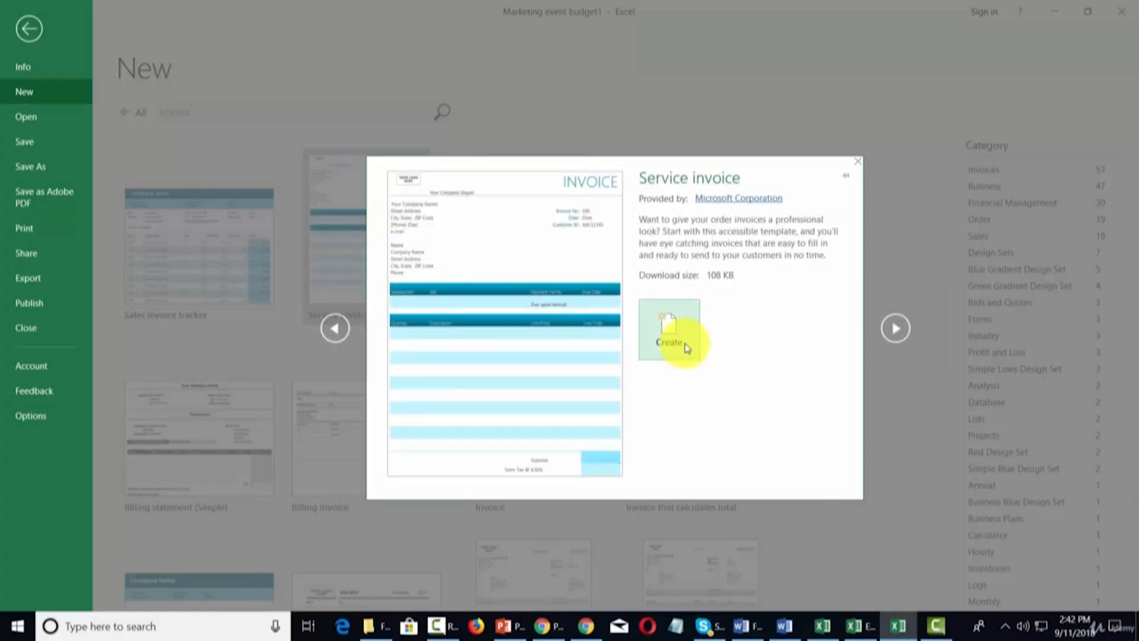
pyautogui.click(682, 343)
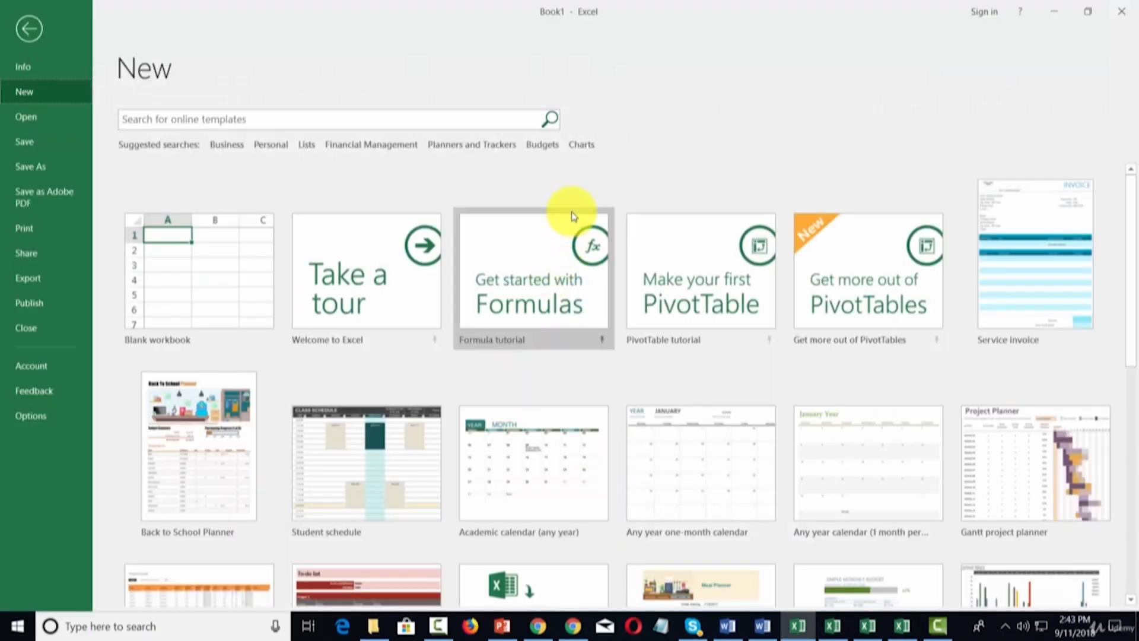
# Step: Show the Charts category templates, such as Gantt project planner, and scroll through them
pyautogui.click(581, 145)
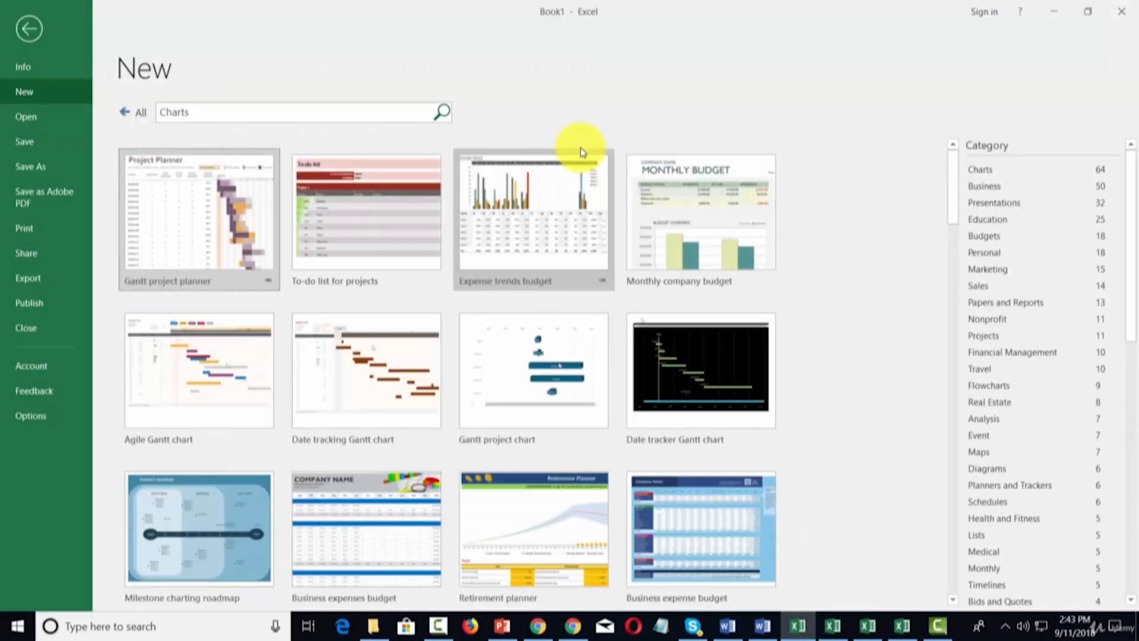
pyautogui.scroll(-2, 571, 240)
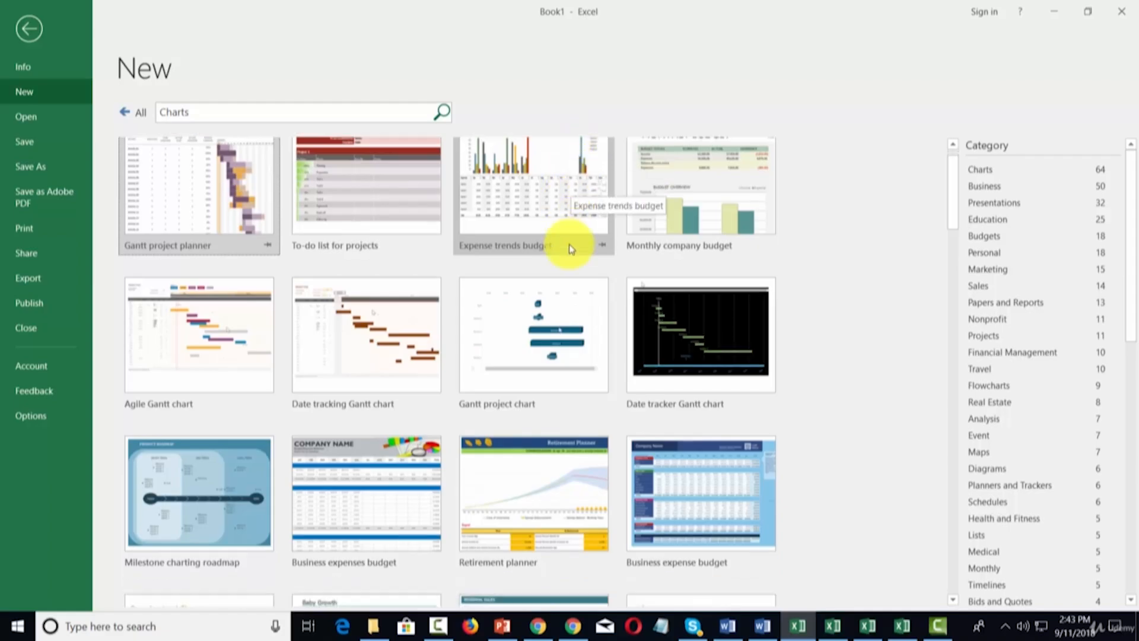
pyautogui.scroll(2, 571, 255)
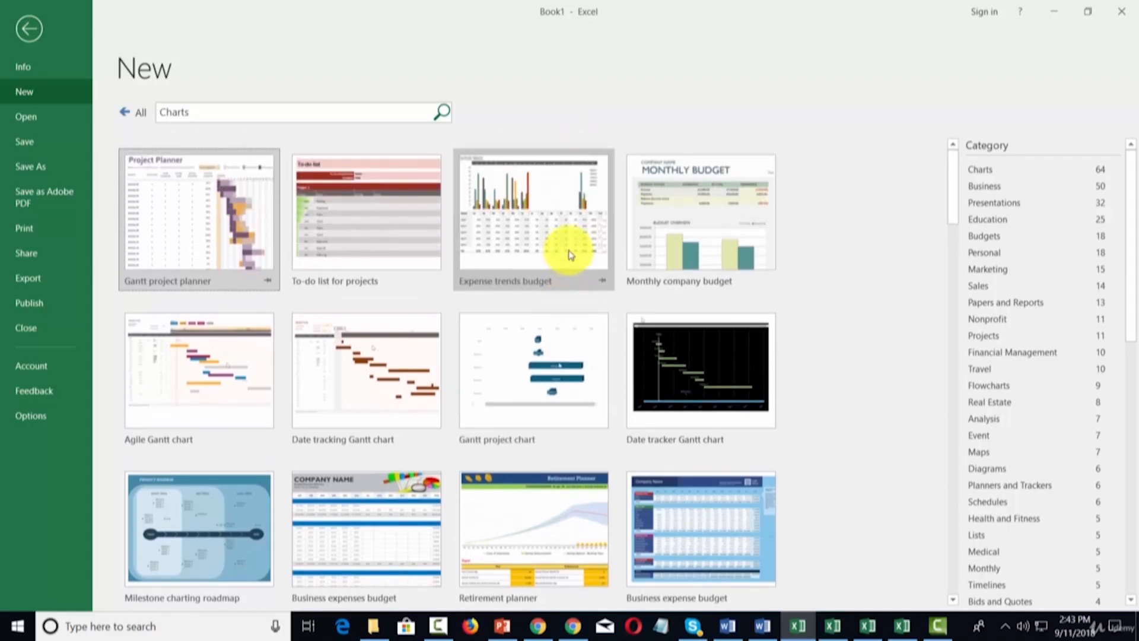